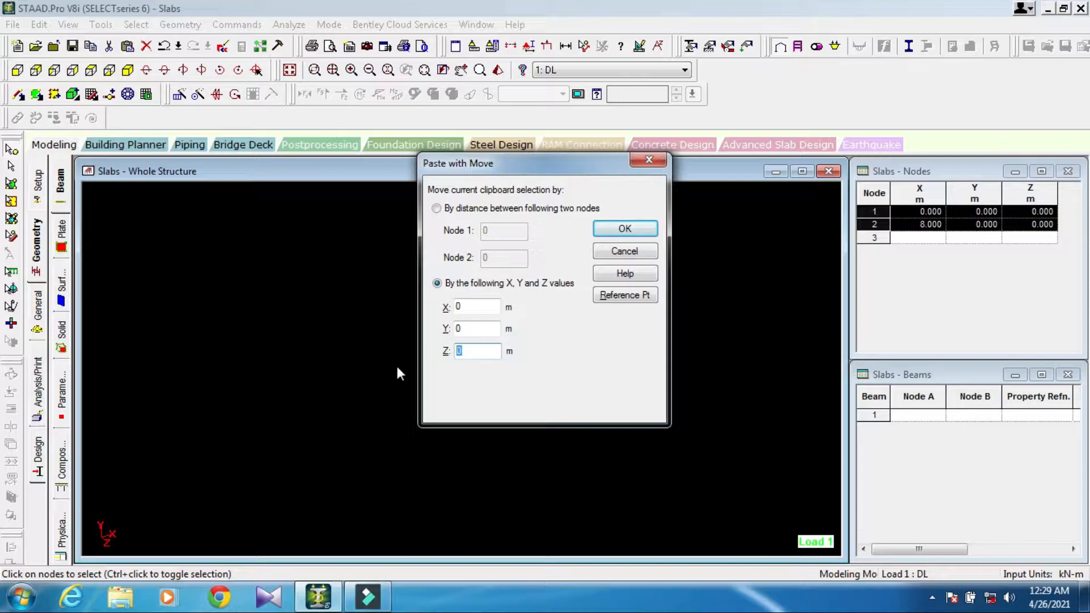
- Paste the copied nodes 4 m along Z, and paste the two nodes at X = 8 m with a 4 m offset along X
type("4")
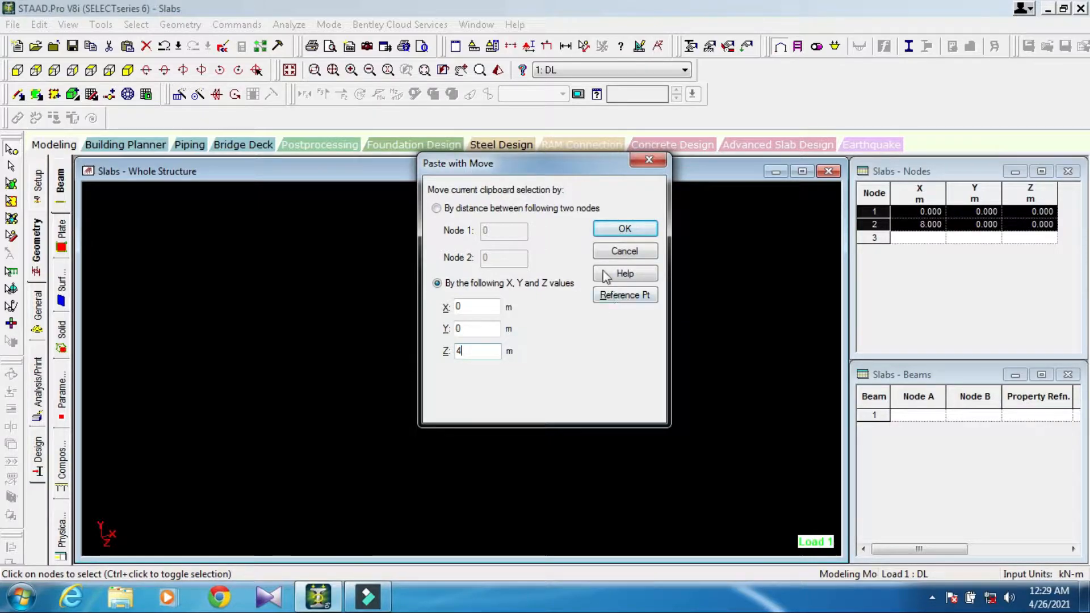
left_click(625, 228)
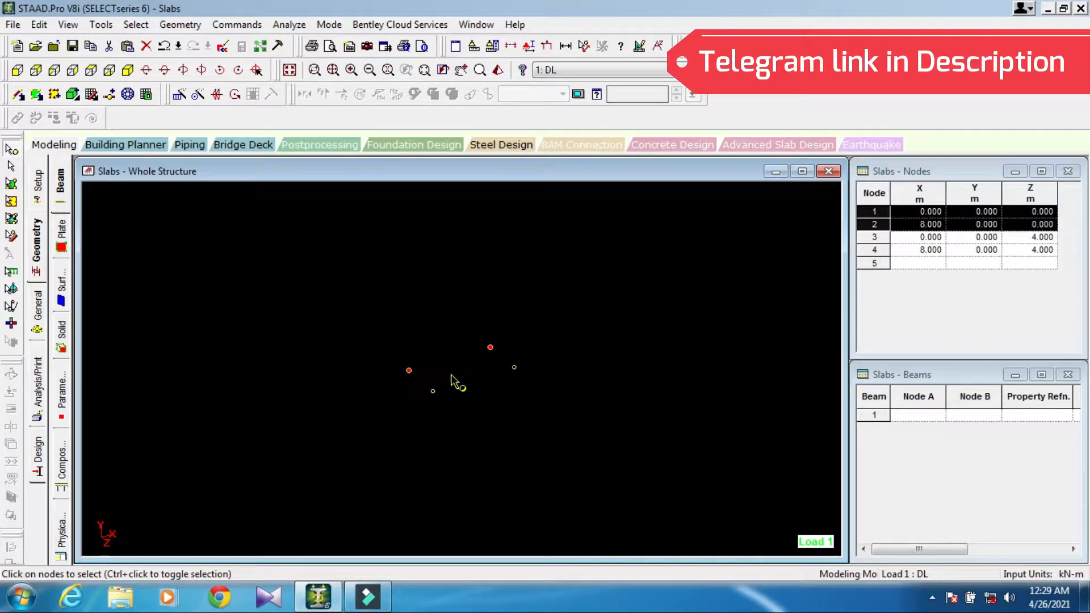
left_click_drag(544, 306, 486, 394)
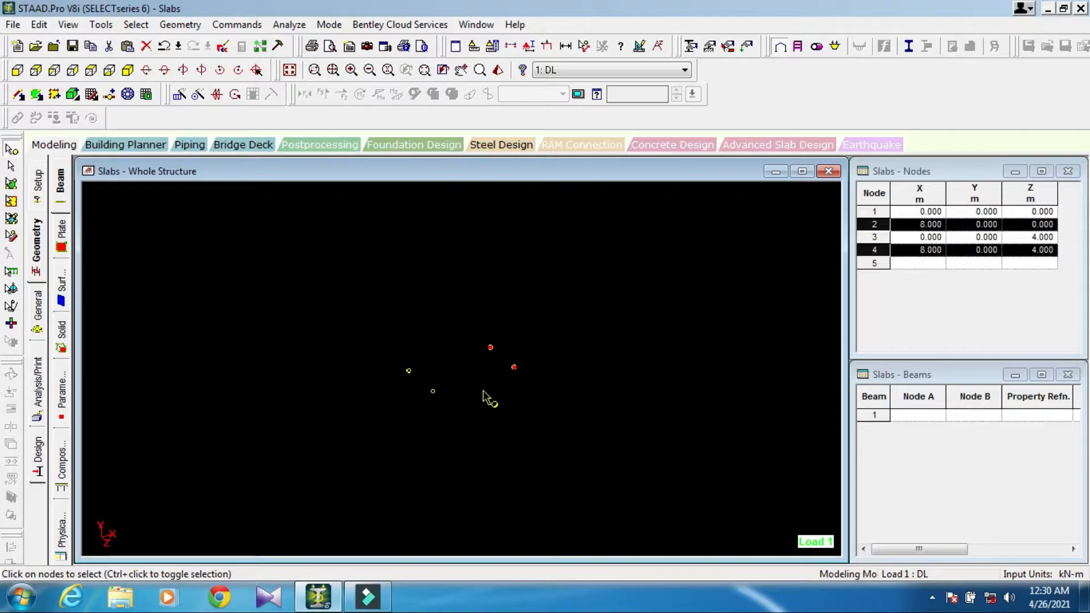
key("ctrl+v")
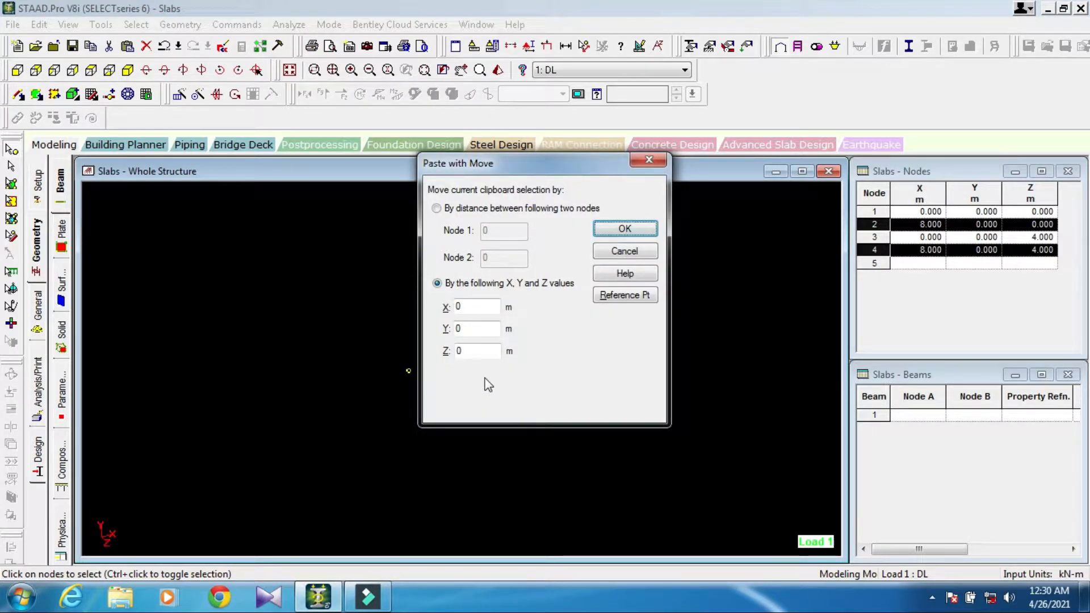
double_click(470, 311)
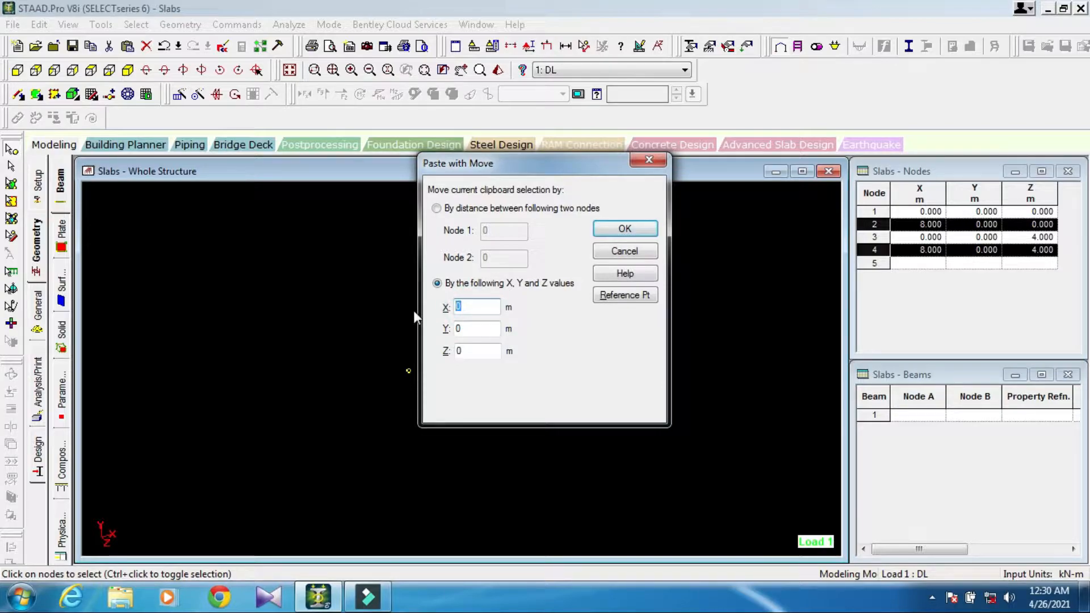
type("4")
left_click(625, 229)
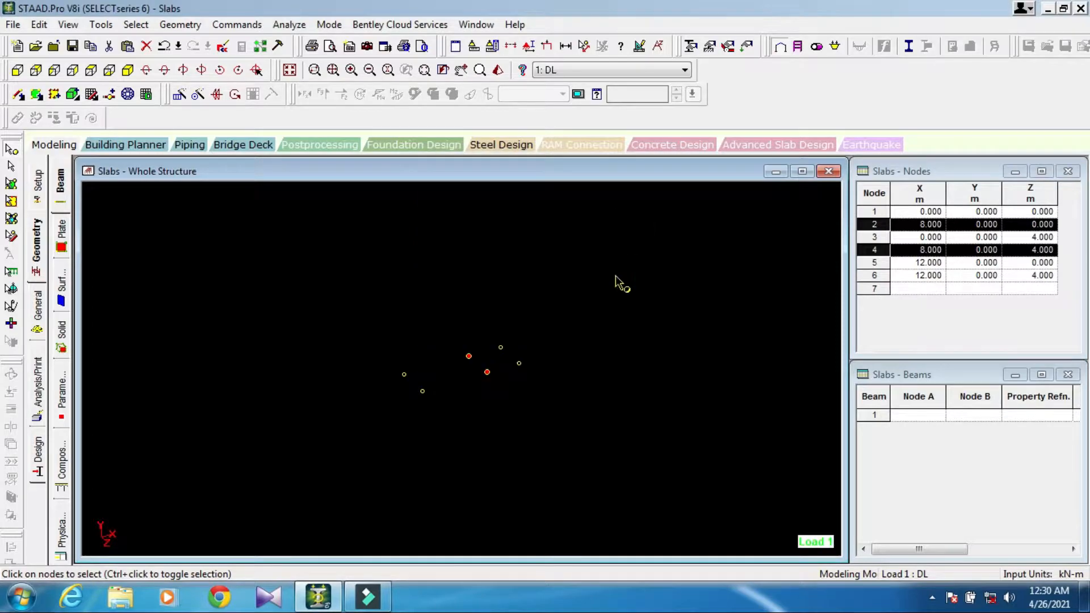
- Paste a copy of all six nodes with a Y offset of -3 m to form the column bases
left_click_drag(555, 318, 386, 440)
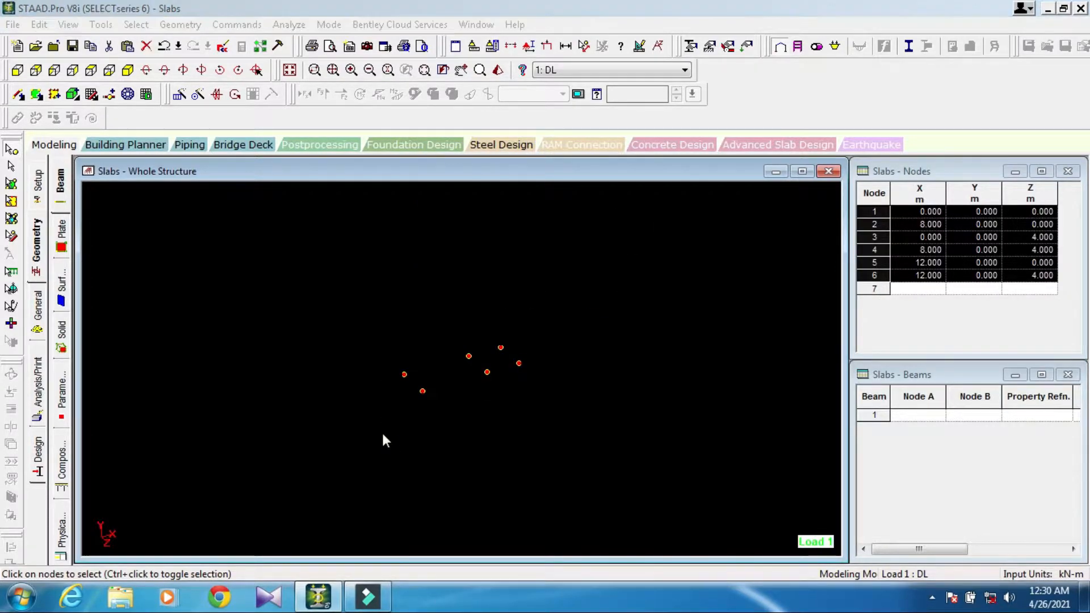
key("ctrl+v")
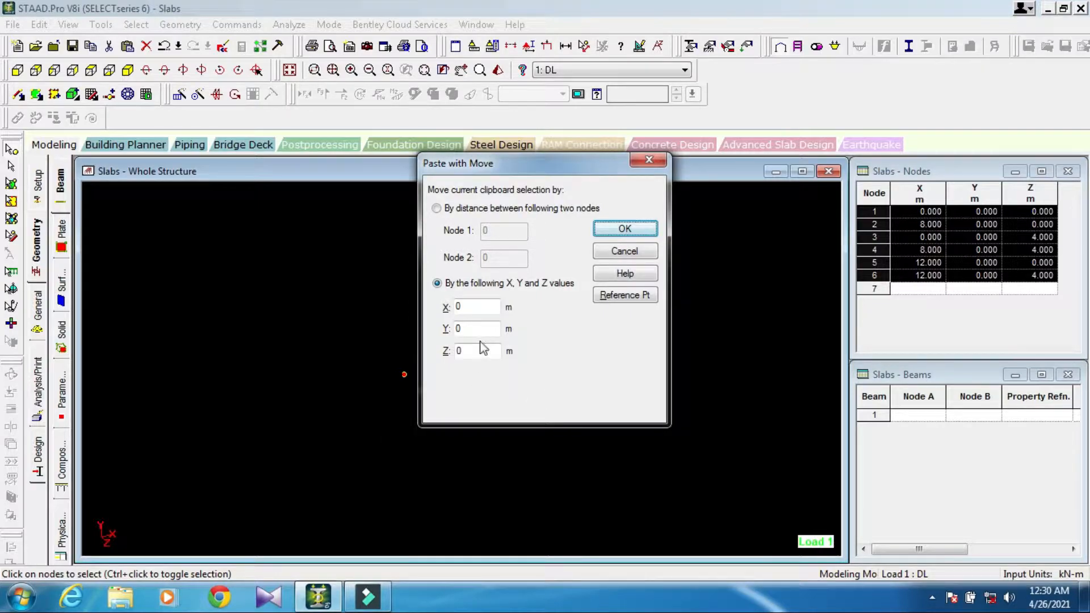
double_click(468, 330)
left_click(635, 230)
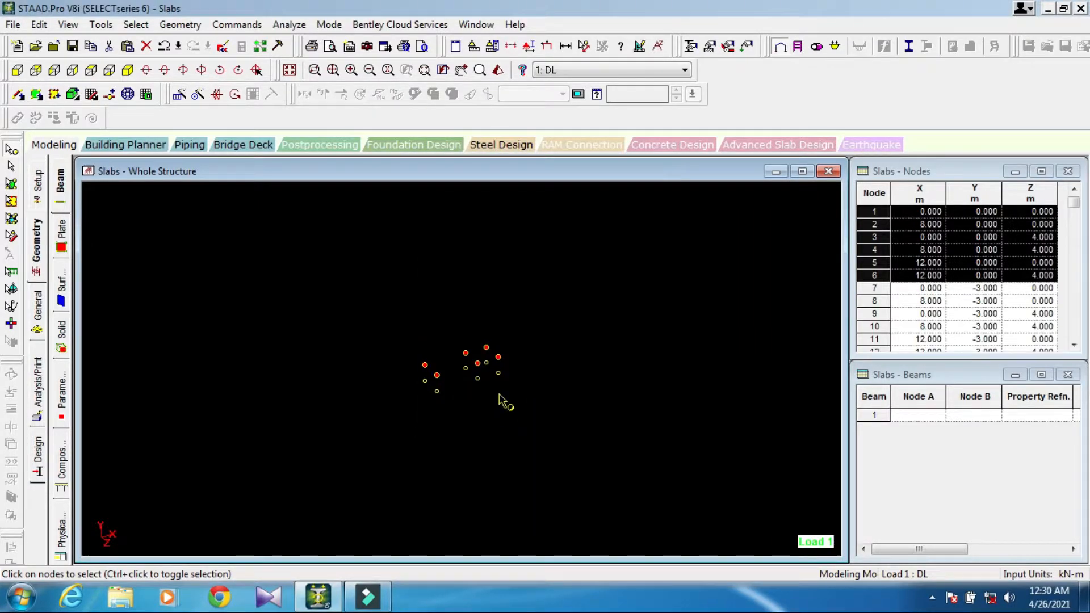
- Select all the nodes and connect beams along the Y axis to create the columns
left_click(540, 301)
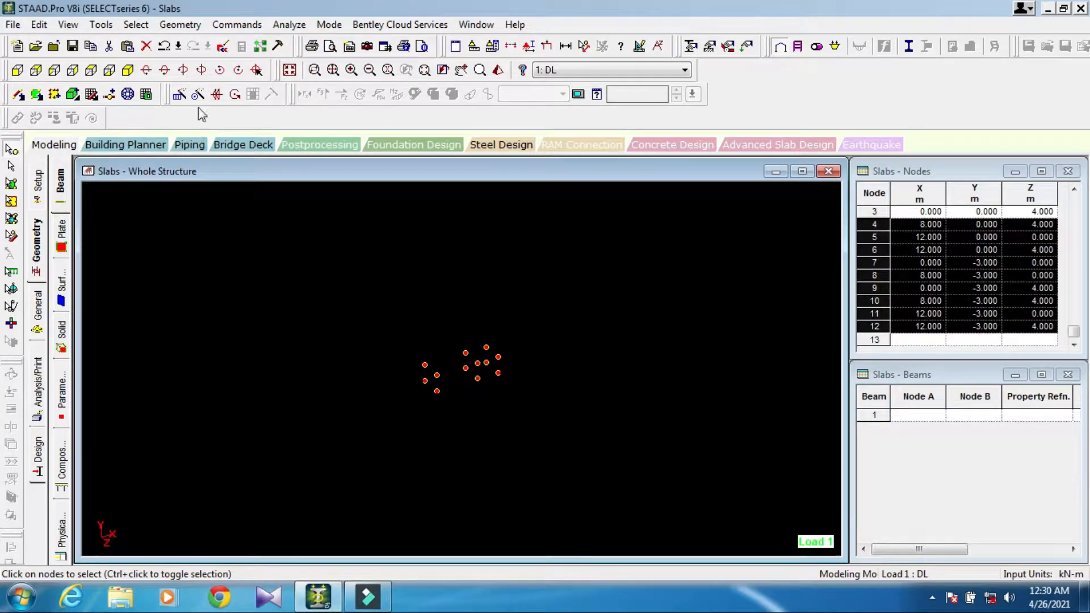
left_click(180, 24)
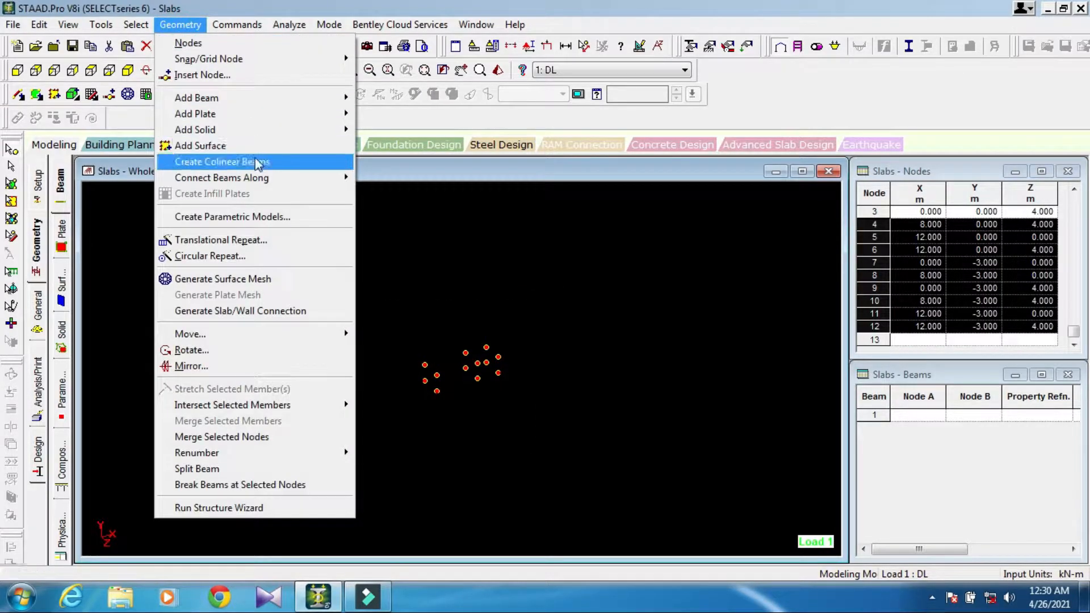
mouse_move(267, 178)
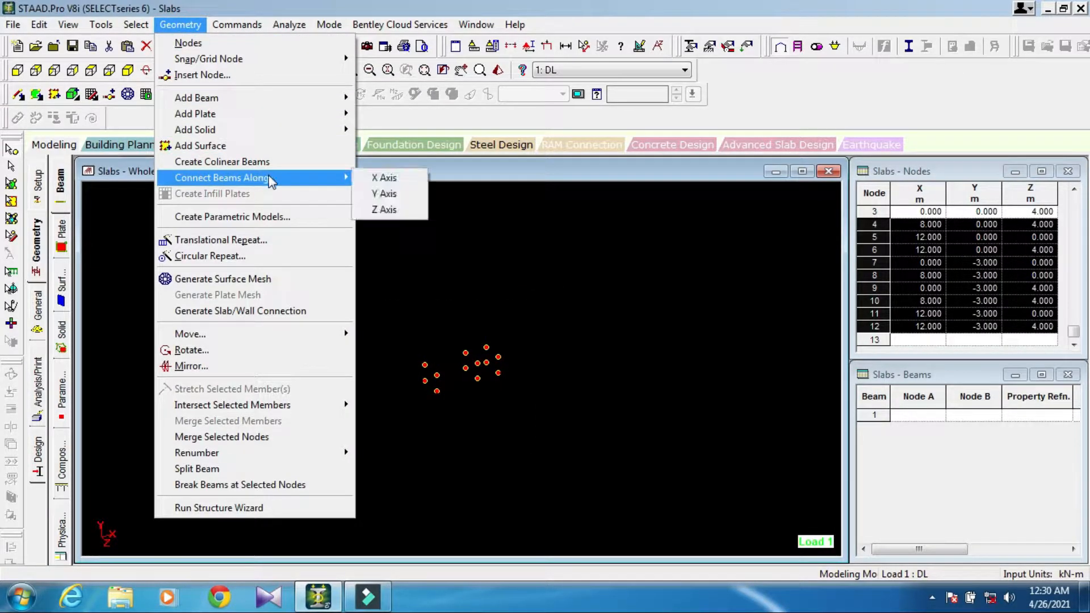
left_click(374, 194)
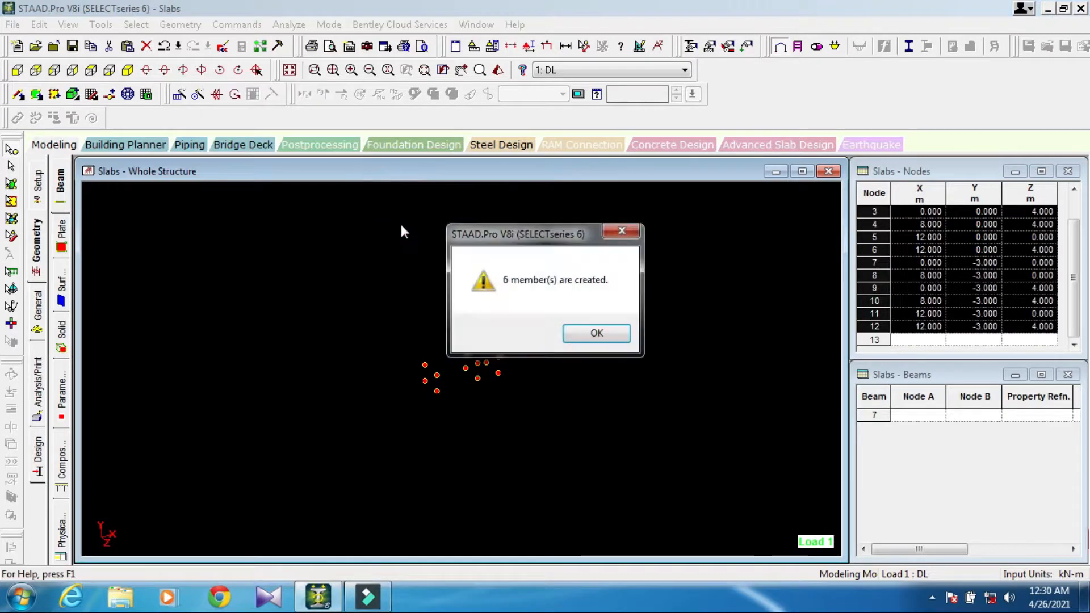
left_click(596, 334)
left_click(511, 384)
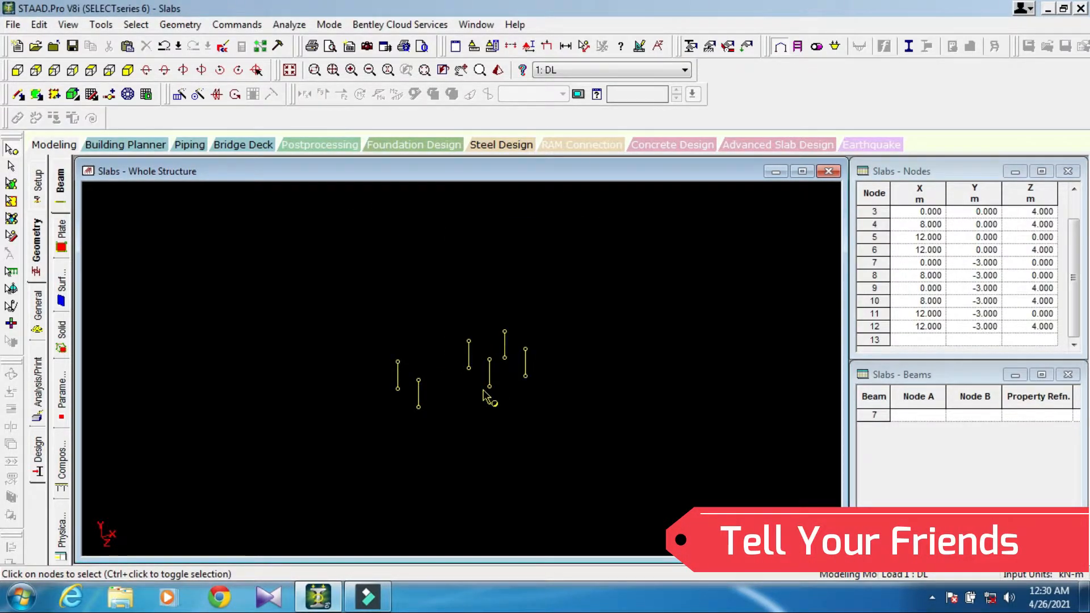
- In the front view, select the upper-level nodes and connect beams between them along the X axis
left_click(17, 70)
left_click_drag(301, 369, 657, 304)
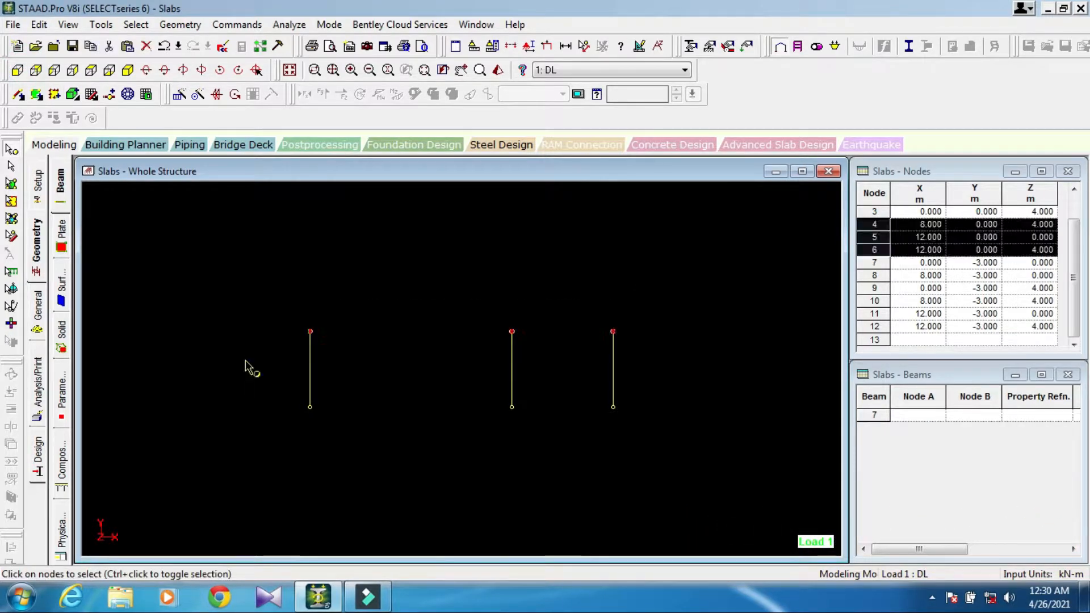
left_click(180, 25)
mouse_move(262, 177)
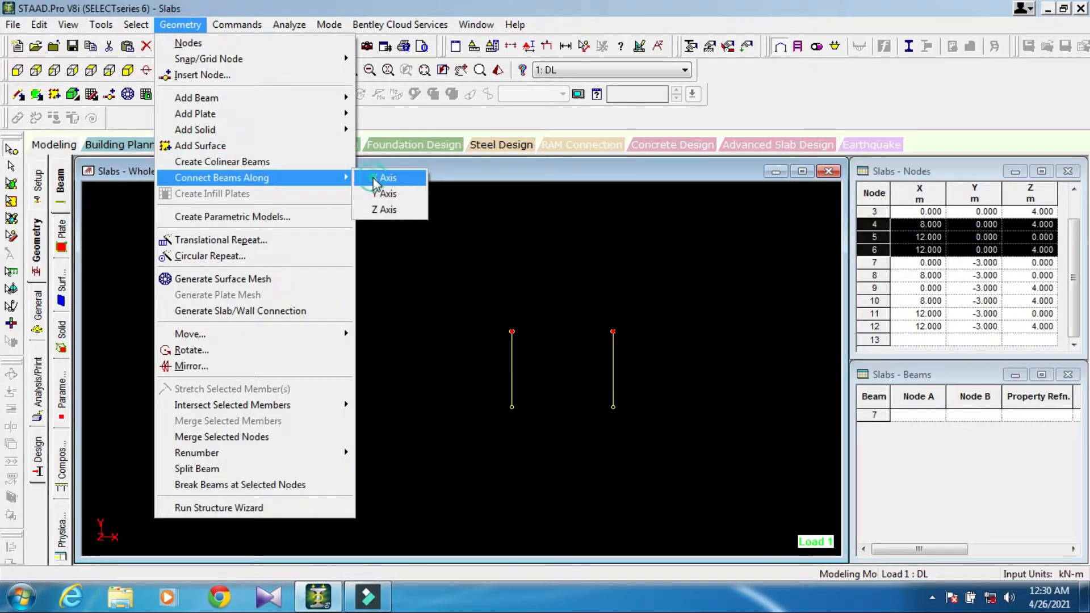
left_click(389, 178)
left_click(595, 334)
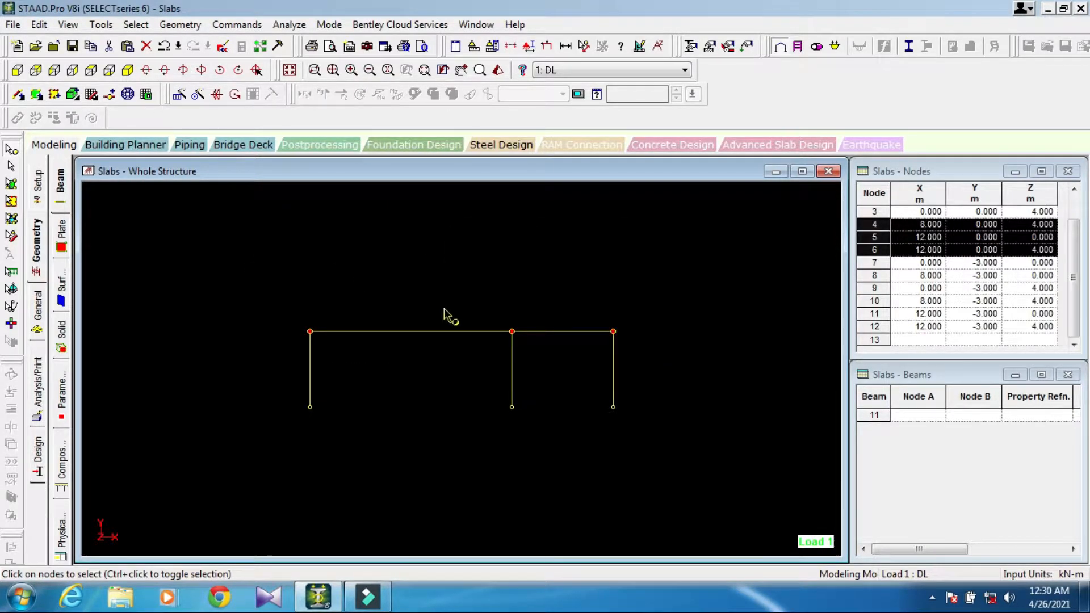
- Connect the upper-level nodes with beams along the Z axis and clear the selection
left_click(627, 301)
left_click_drag(625, 299, 235, 349)
left_click(180, 24)
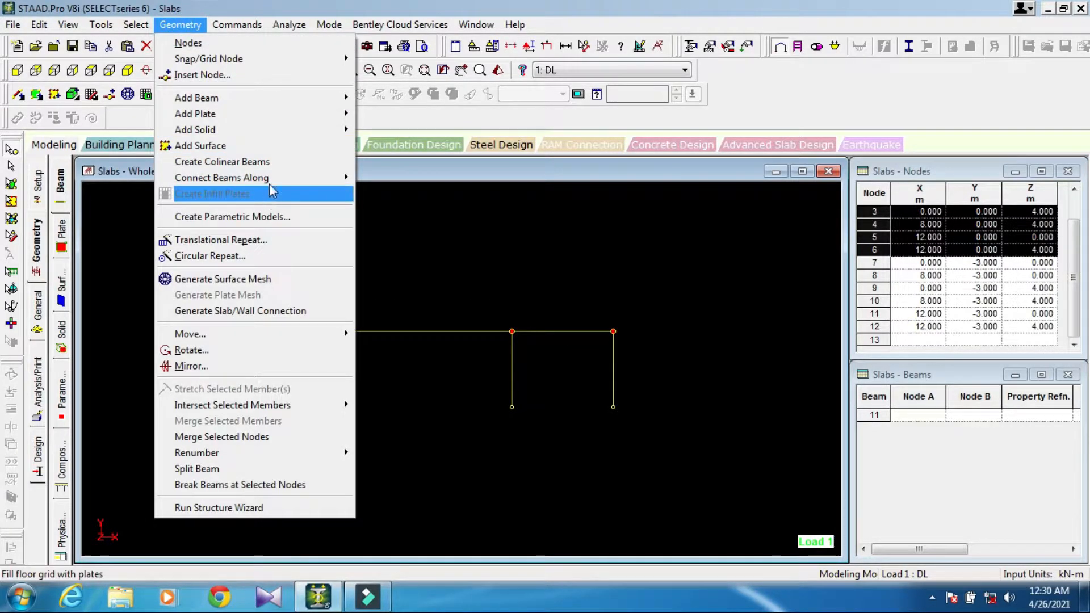
mouse_move(275, 184)
left_click(383, 209)
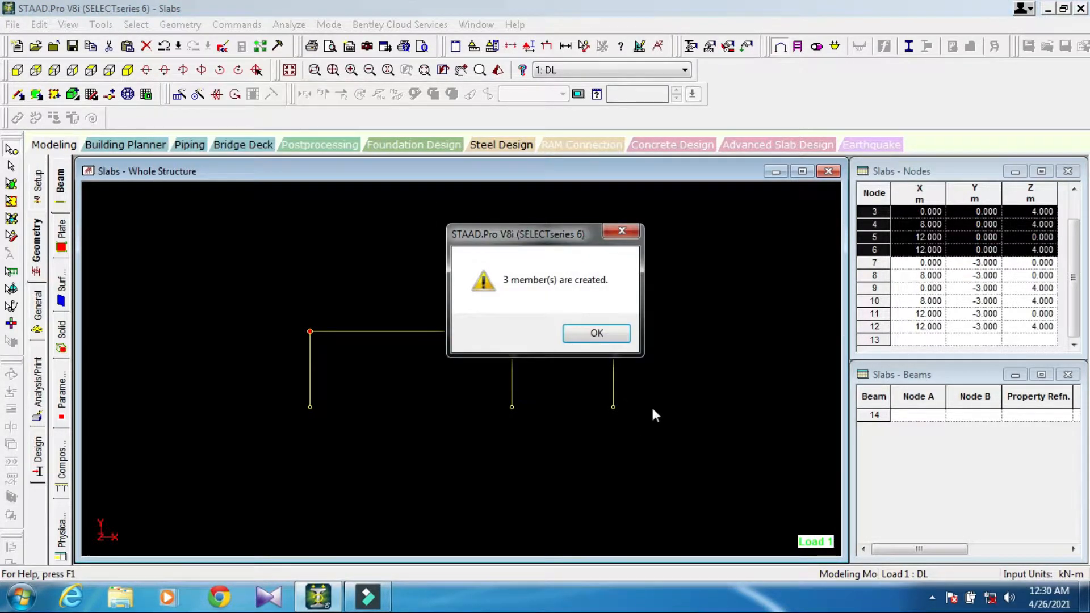
left_click(591, 333)
left_click(487, 282)
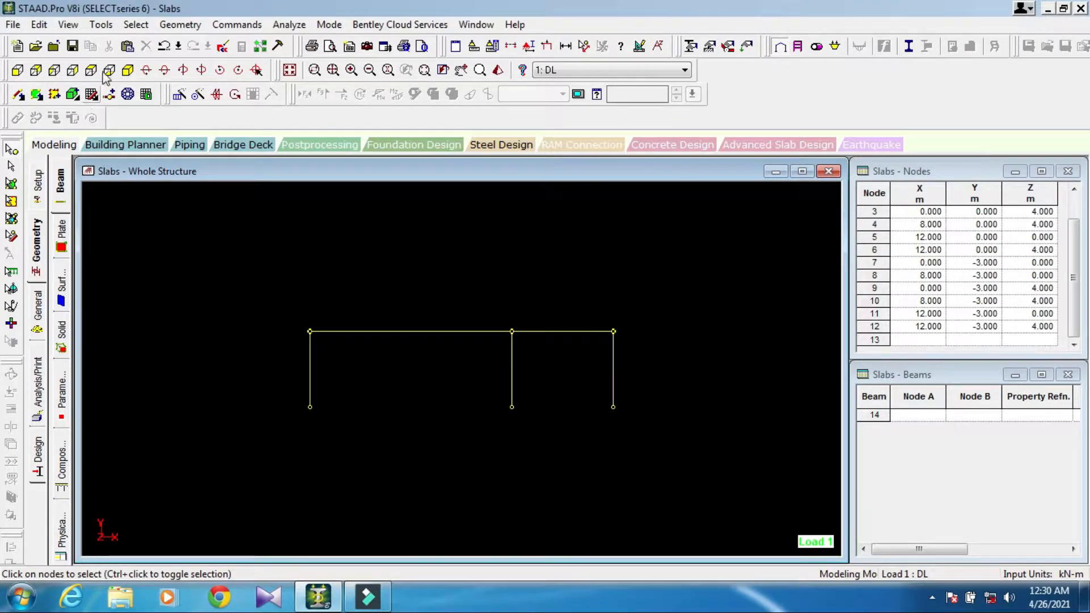
- In the isometric view, add a four-node plate over the 8 m roof bay using its corner nodes
left_click(128, 71)
scroll(489, 392, "up", 2)
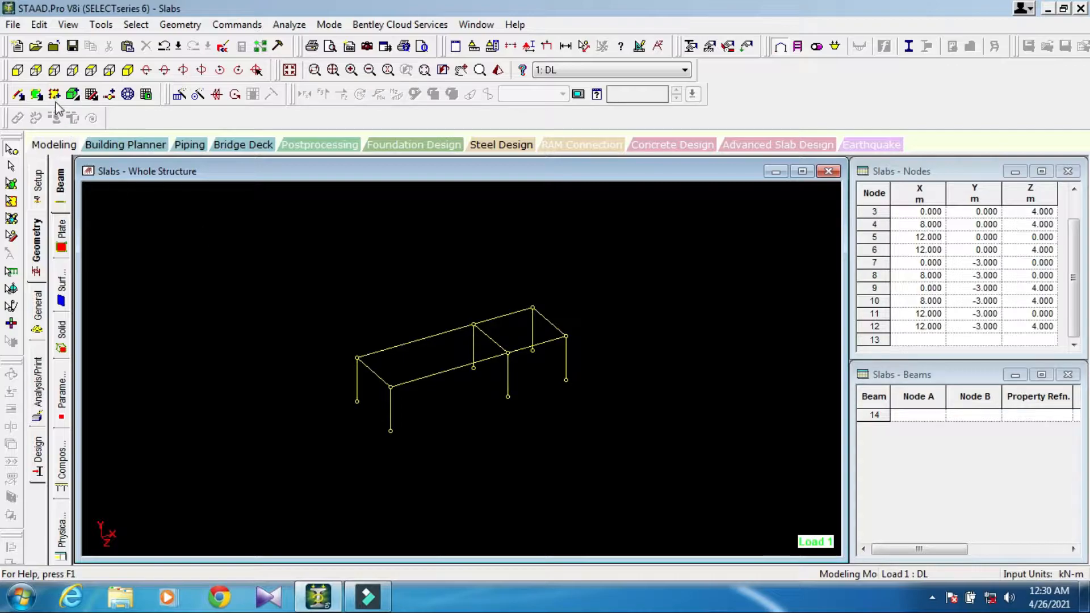
left_click(38, 95)
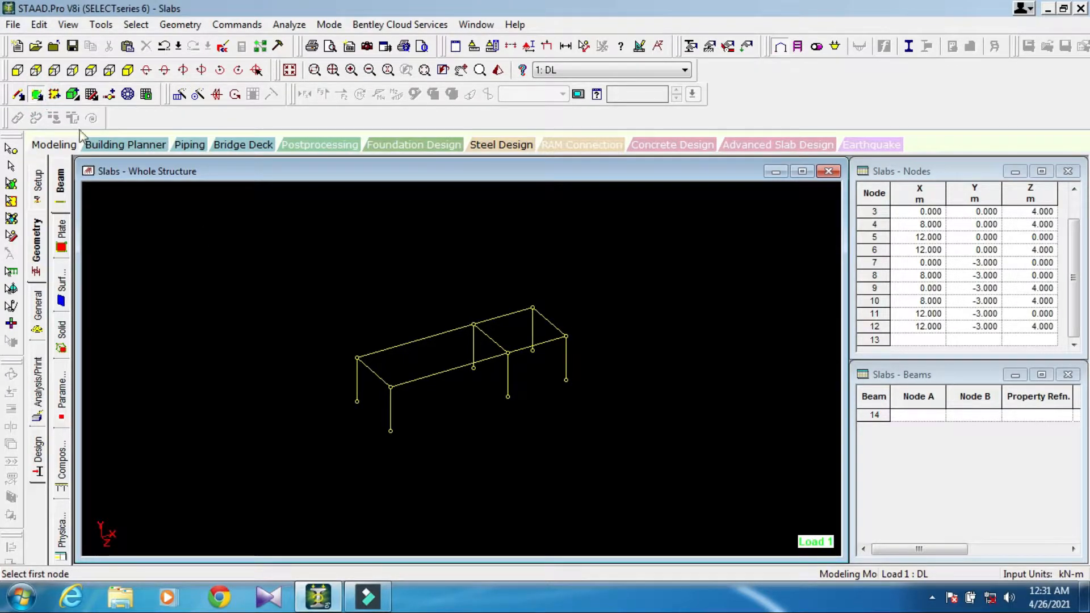
left_click(357, 358)
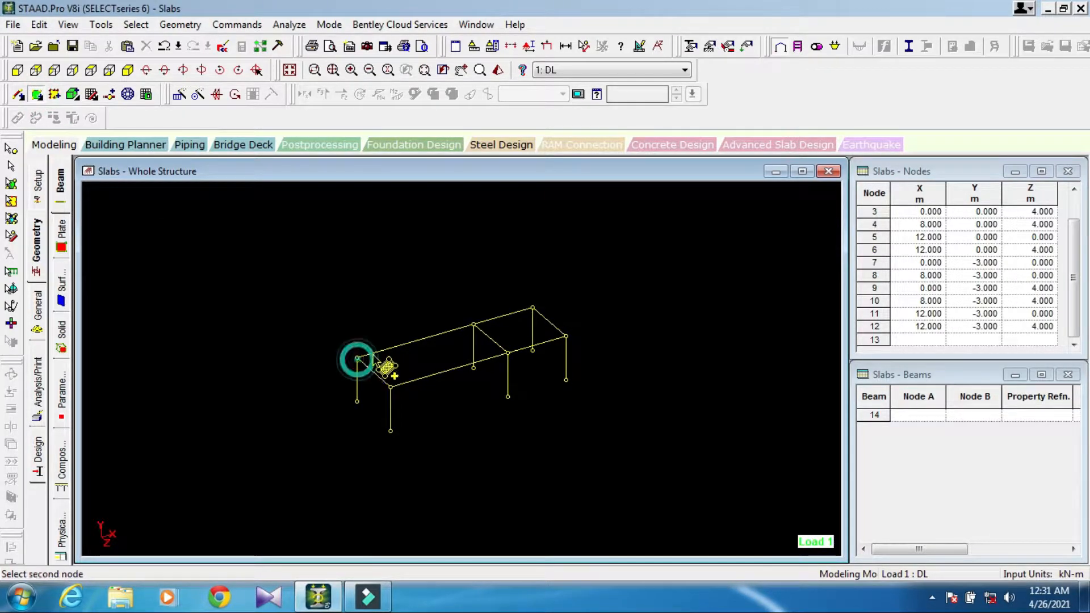
left_click(473, 325)
left_click(507, 354)
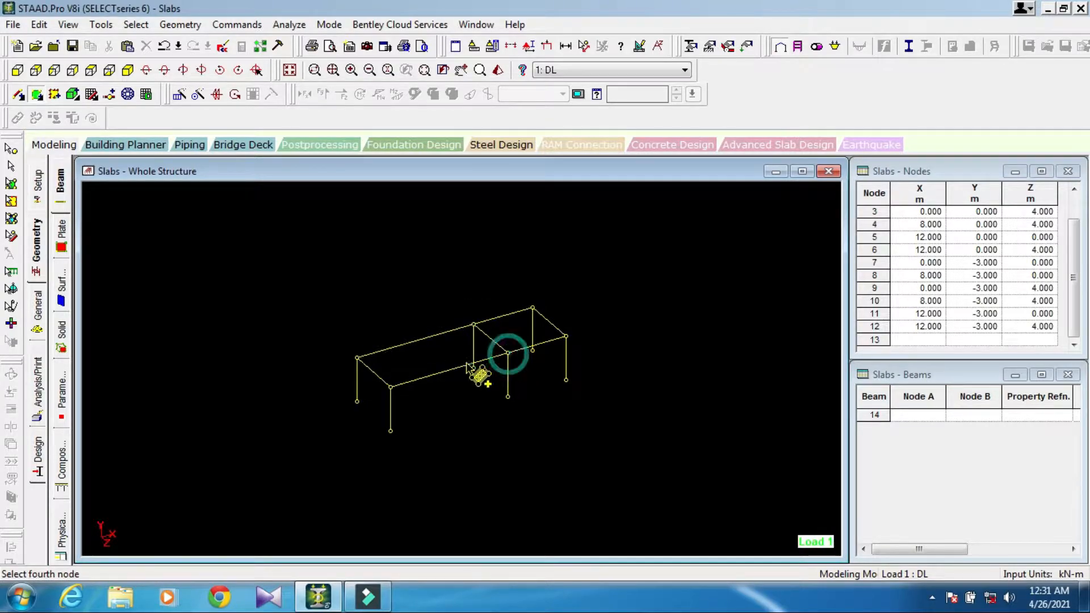
left_click(390, 387)
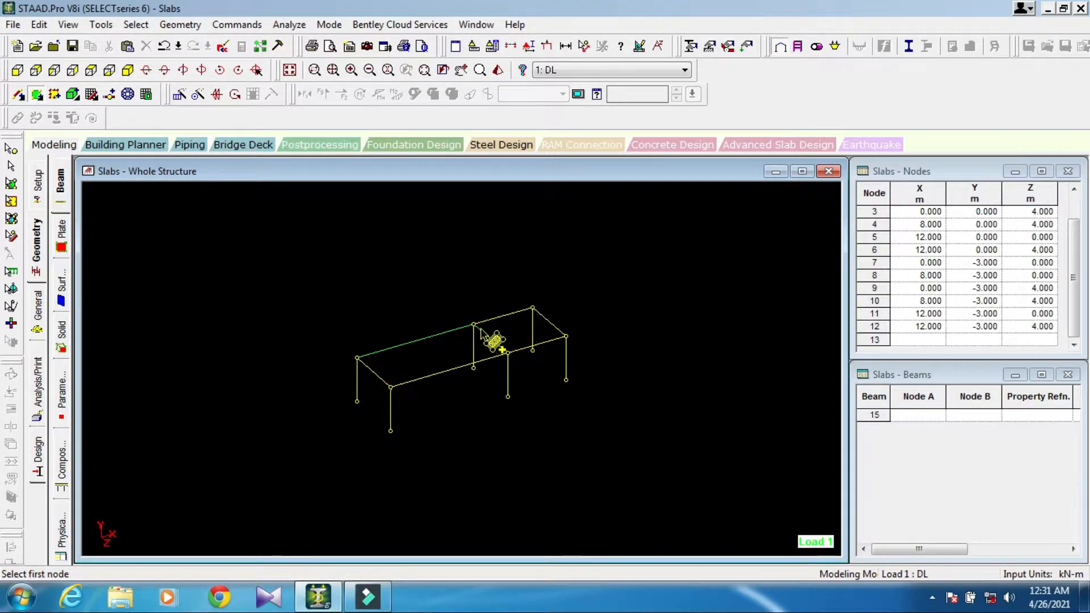
- Add a second four-node plate over the 4 m roof bay using its corner nodes
left_click(474, 326)
left_click(533, 308)
left_click(566, 337)
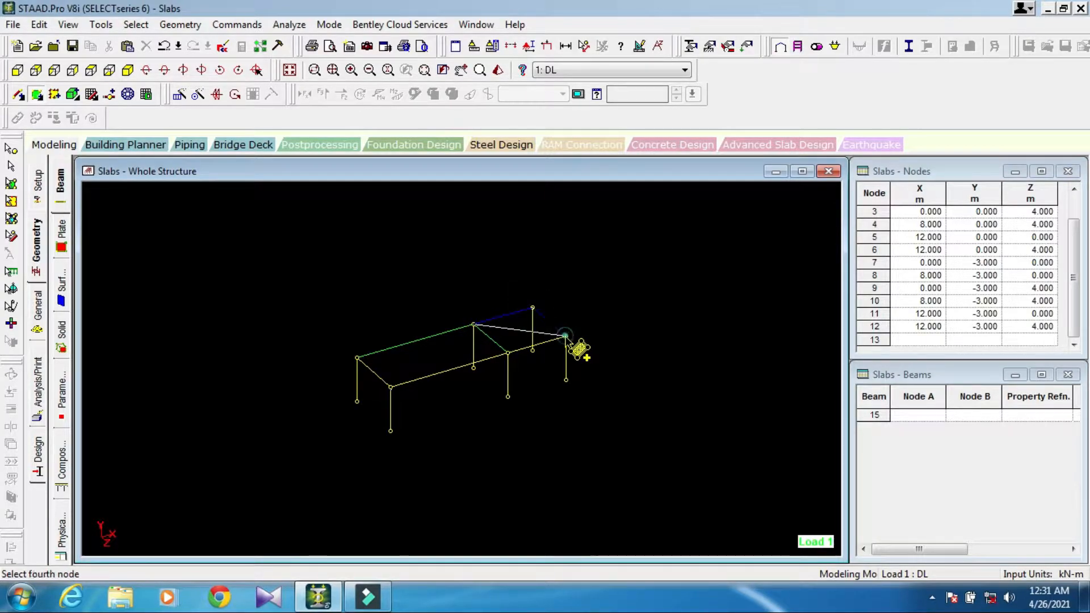
left_click(508, 353)
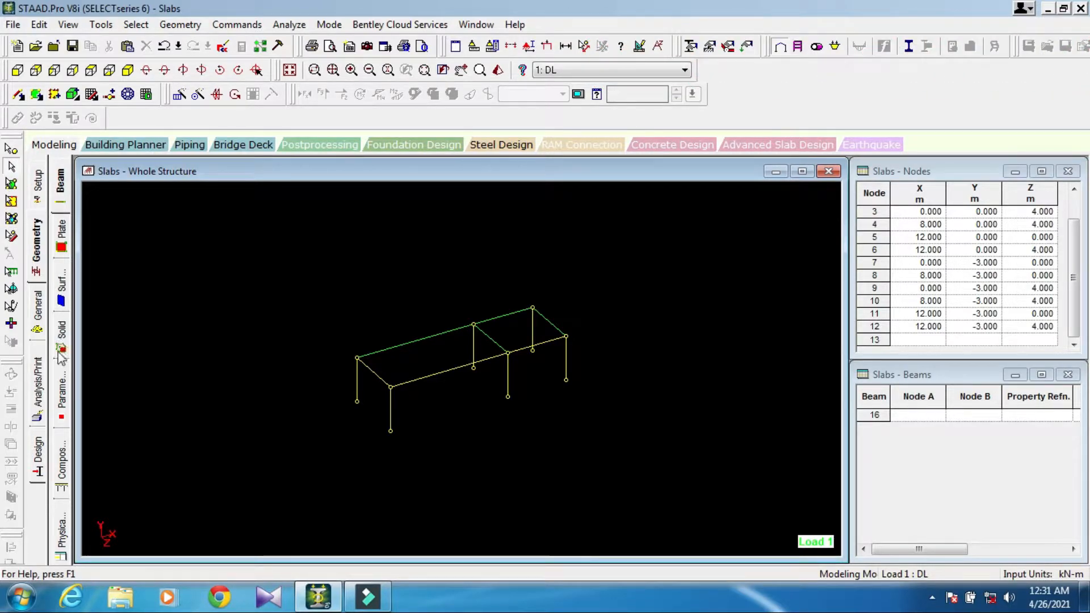
- Define a rectangular concrete section with YD 0.3 m and ZD 0.3 m and add it to the section properties
left_click(38, 329)
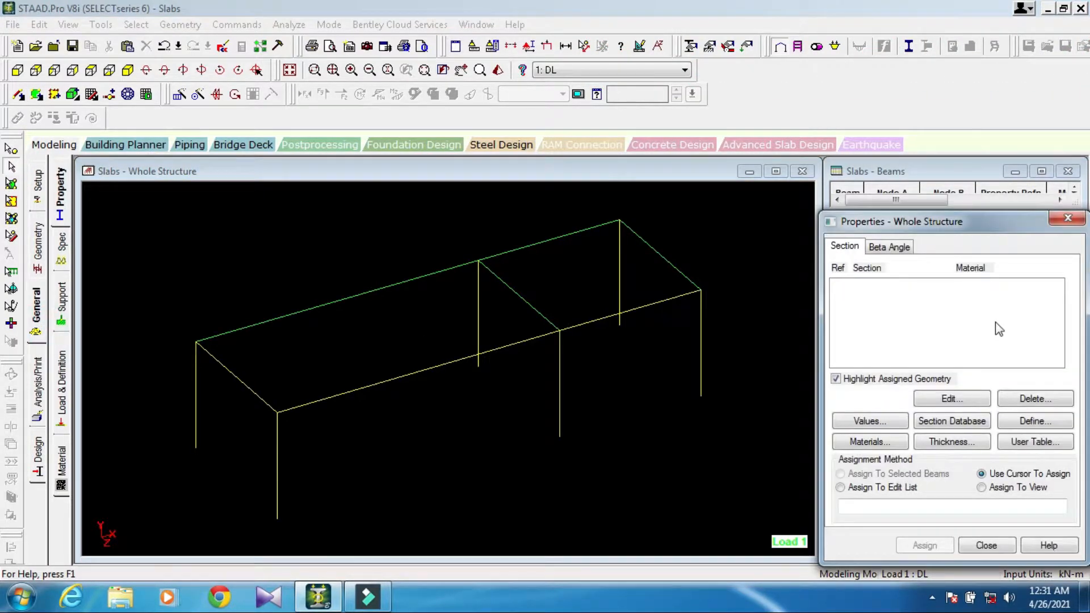
left_click(1034, 421)
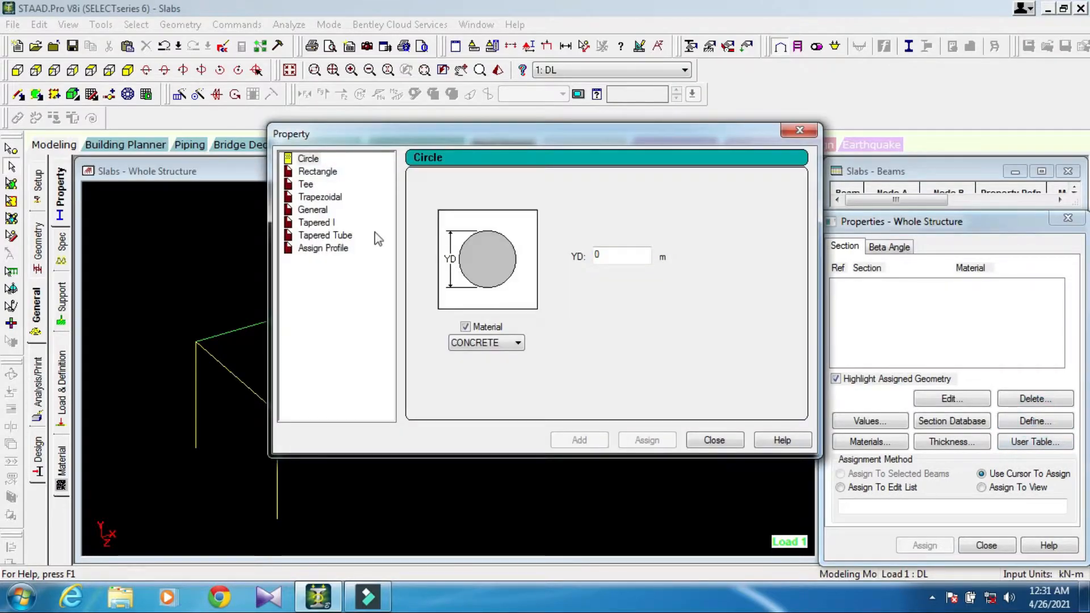
left_click(321, 172)
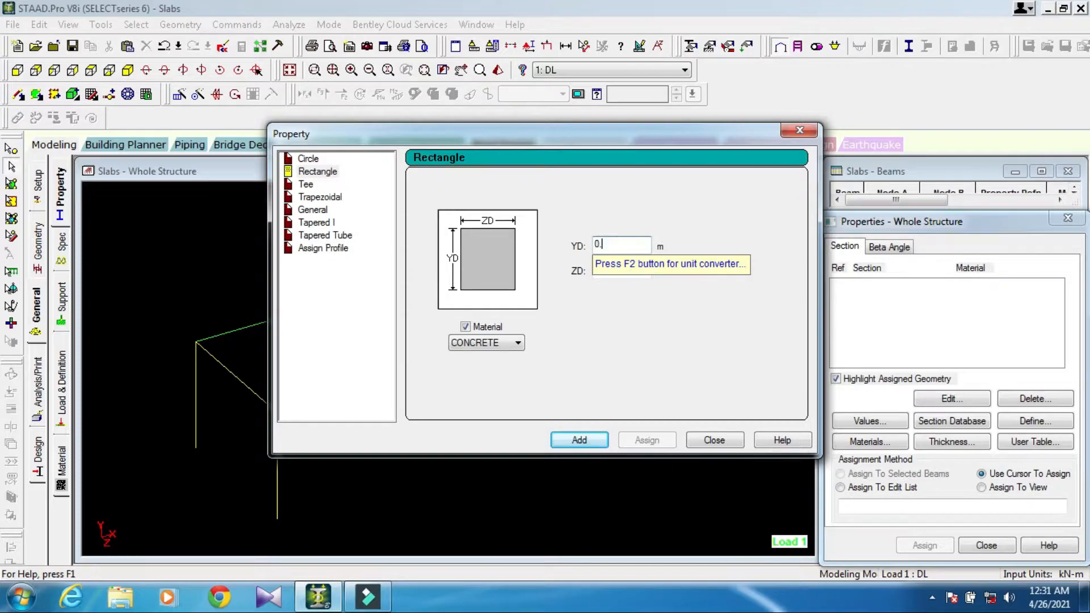
left_click(633, 275)
type("0.3")
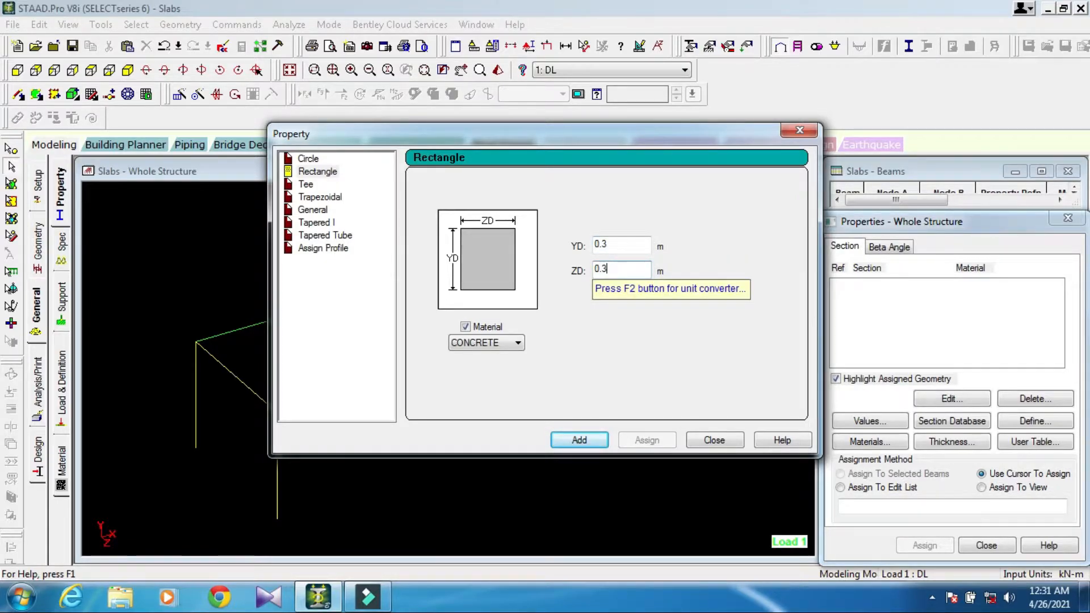
left_click(590, 440)
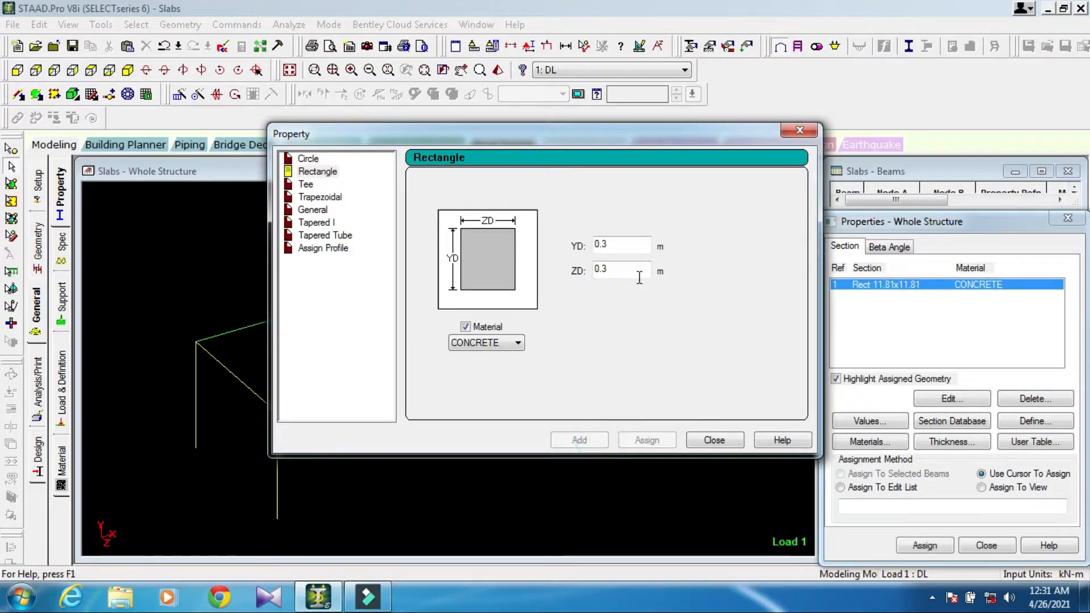
- Add a second rectangular concrete section with YD 0.42 m and ZD 0.3 m, and finish defining sections
left_click(625, 249)
key("BackSpace")
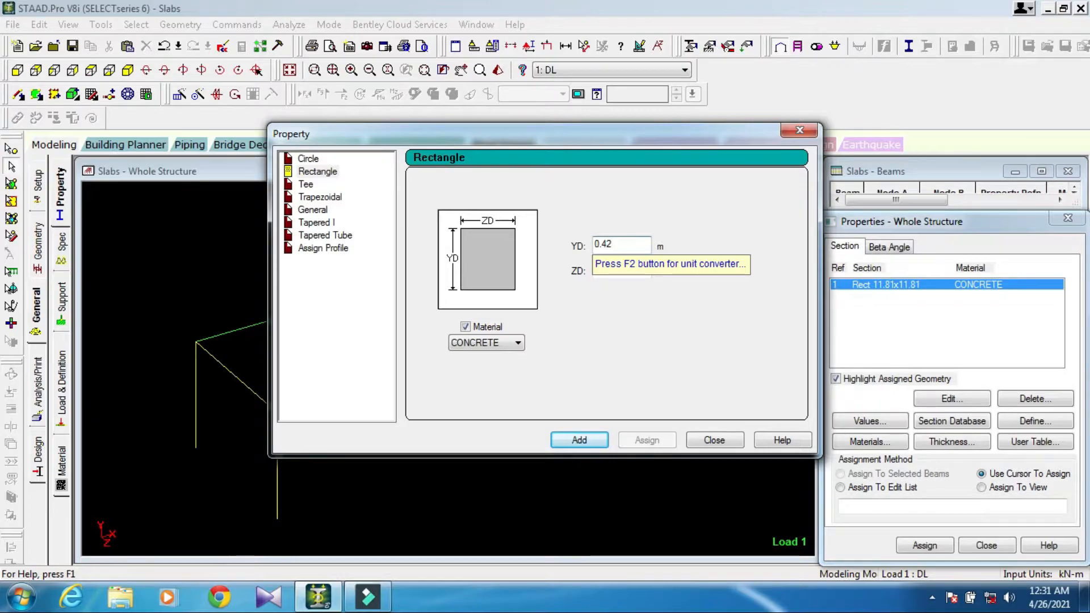
left_click(593, 444)
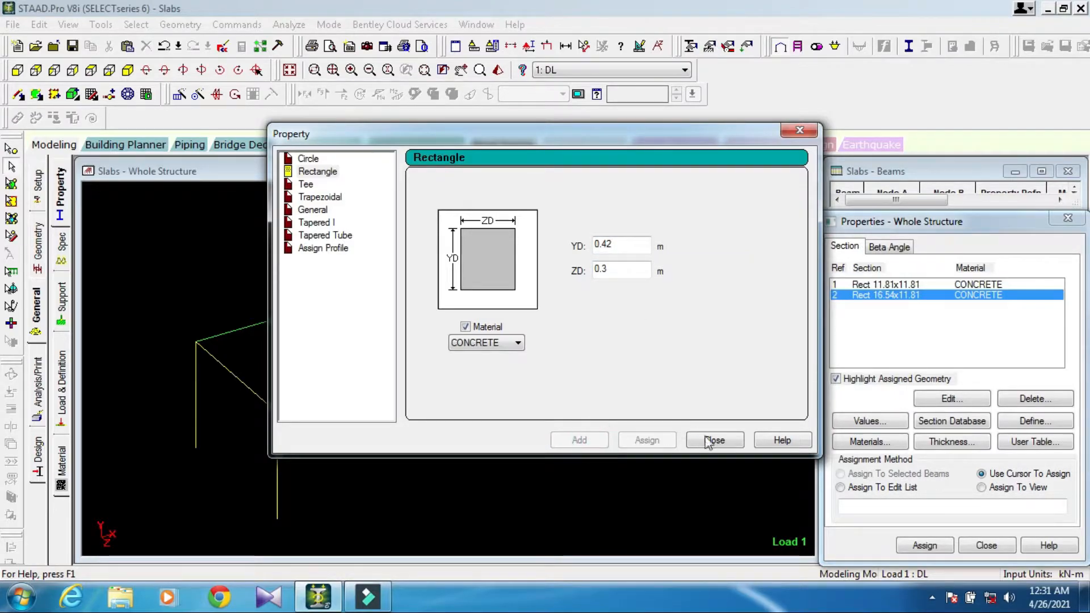
left_click(713, 441)
- Define a concrete plate element thickness of 0.15 m at all four nodes and add it to the section properties
left_click(966, 442)
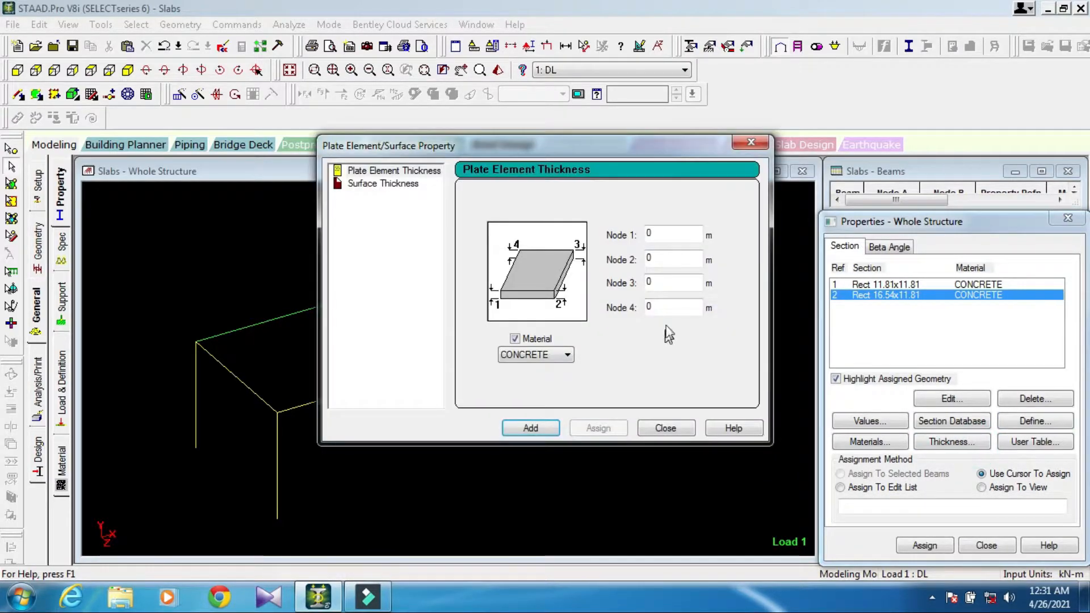
left_click(659, 232)
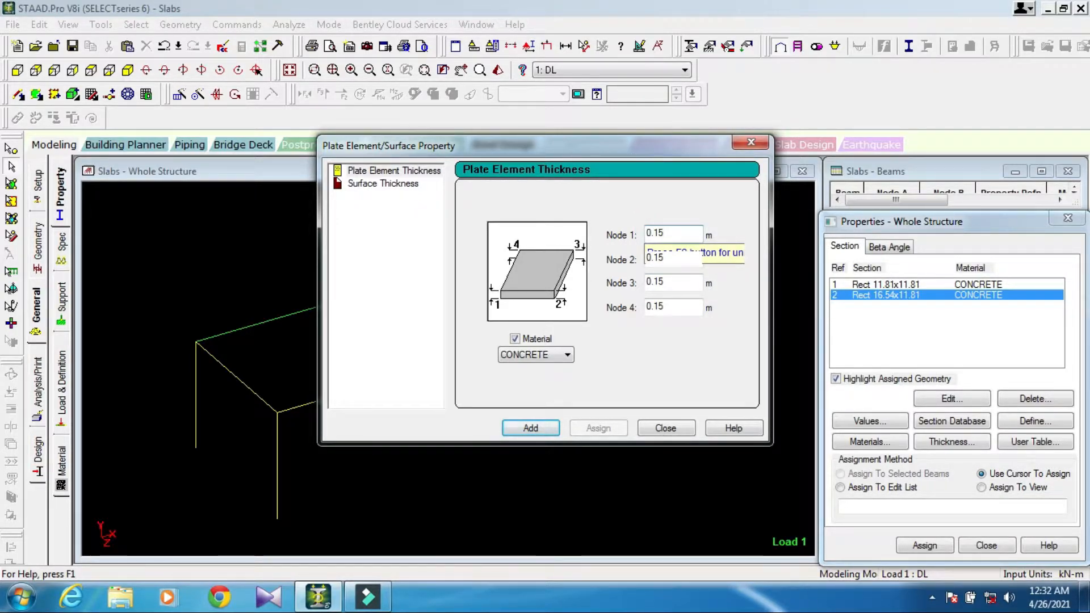
left_click(530, 428)
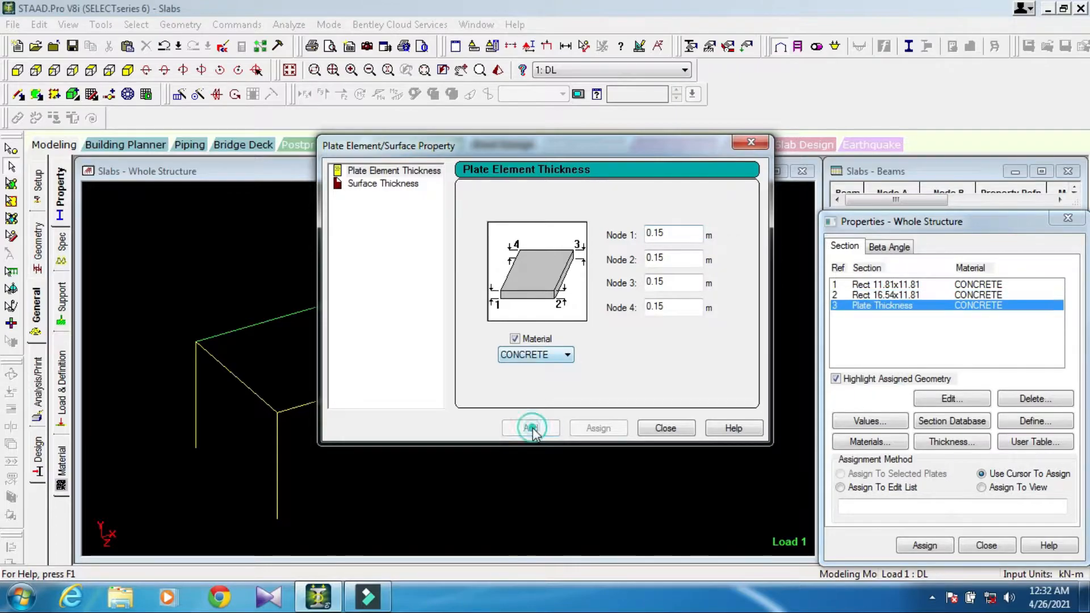
left_click(651, 433)
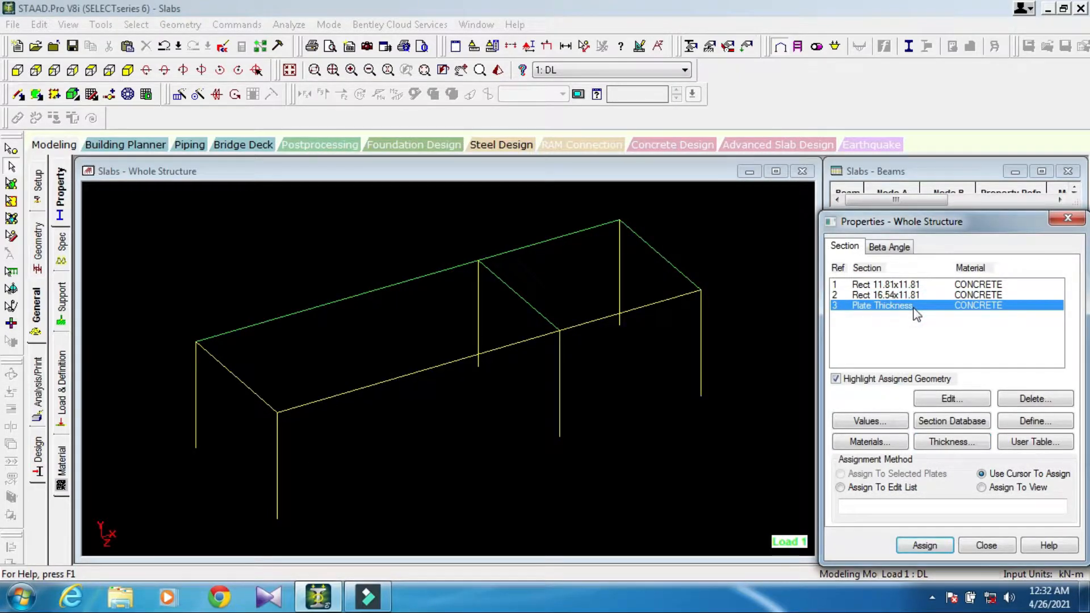
- Assign the plate thickness property to both roof plates using the assign-to-view method, and clear the selection
left_click(1008, 489)
left_click(925, 545)
left_click(967, 433)
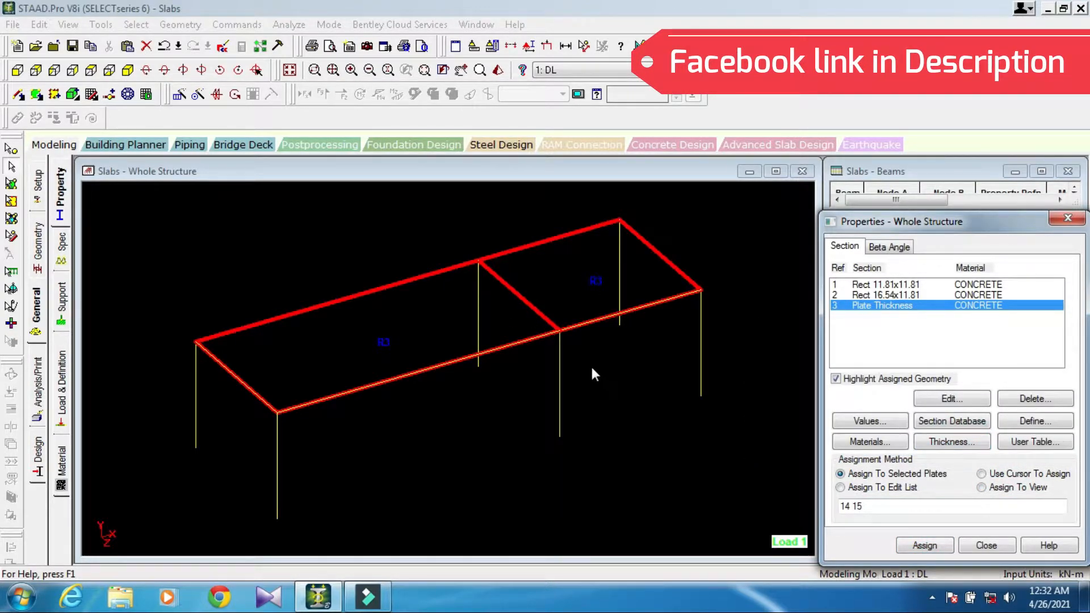
left_click(645, 392)
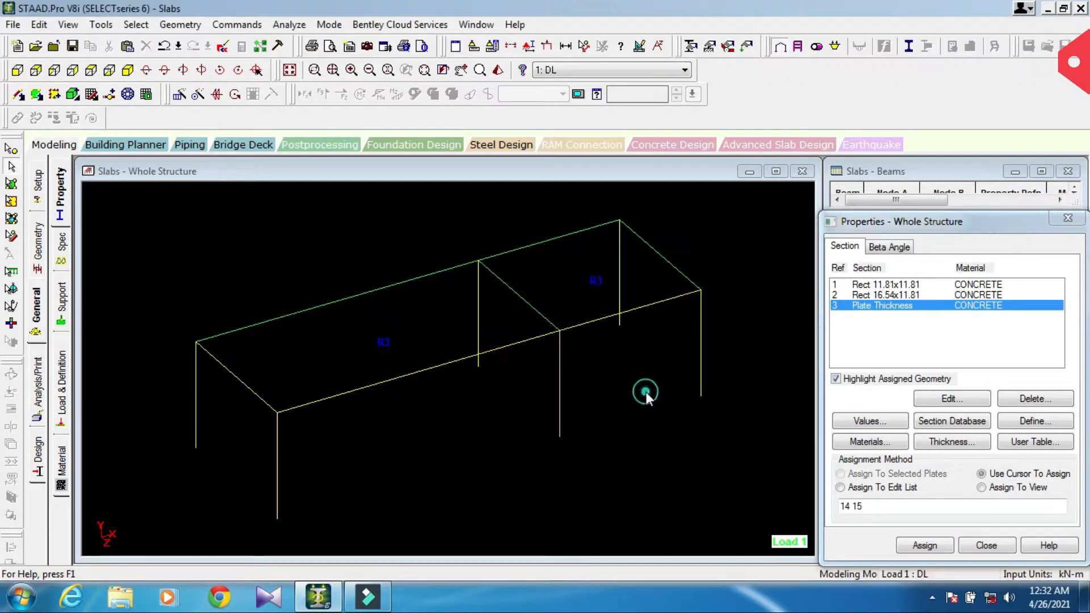
- Assign the 0.42 m by 0.3 m rectangular section to the two longitudinal beams of the 8 m roof bay
left_click(874, 287)
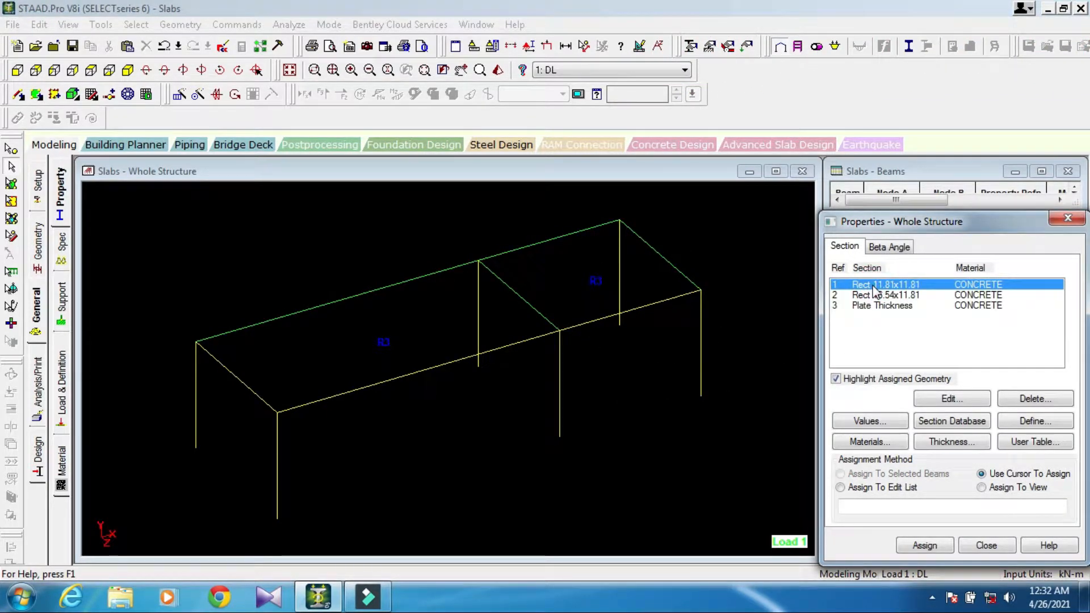
left_click(918, 295)
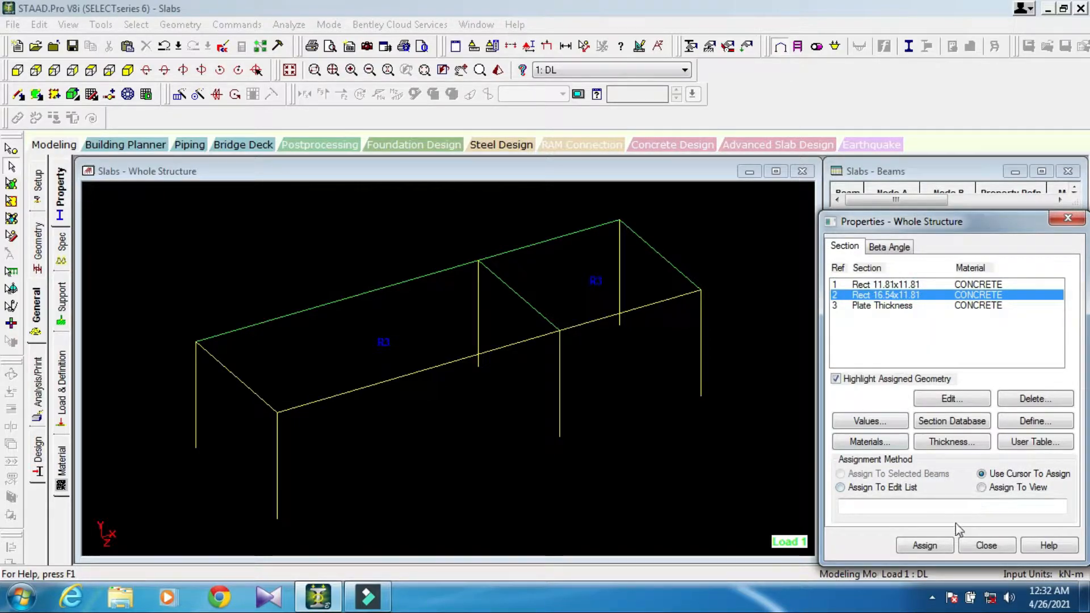
left_click(936, 551)
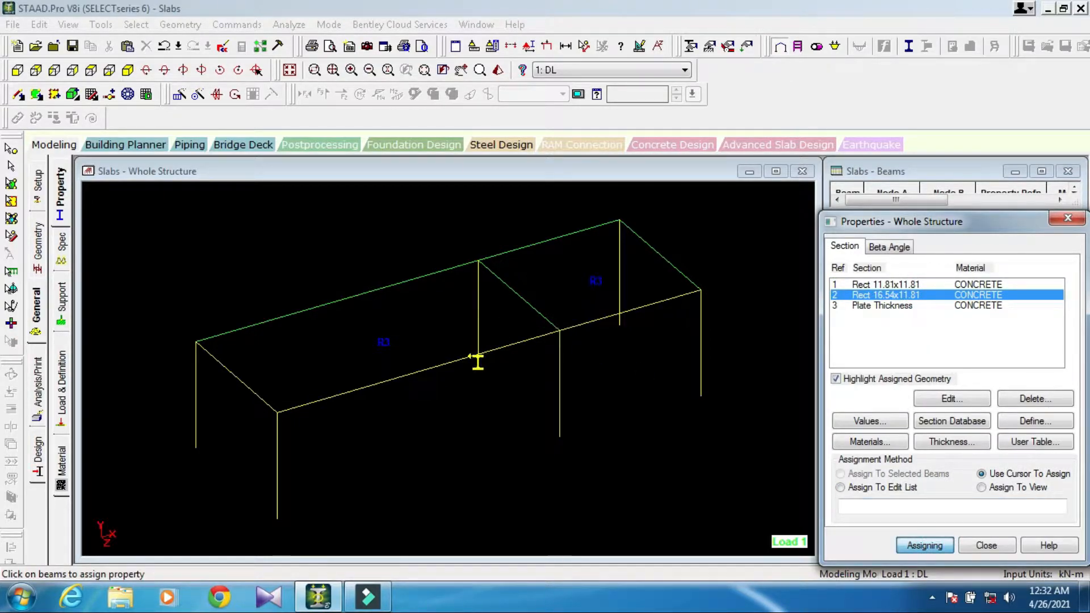
left_click(458, 360)
left_click(388, 291)
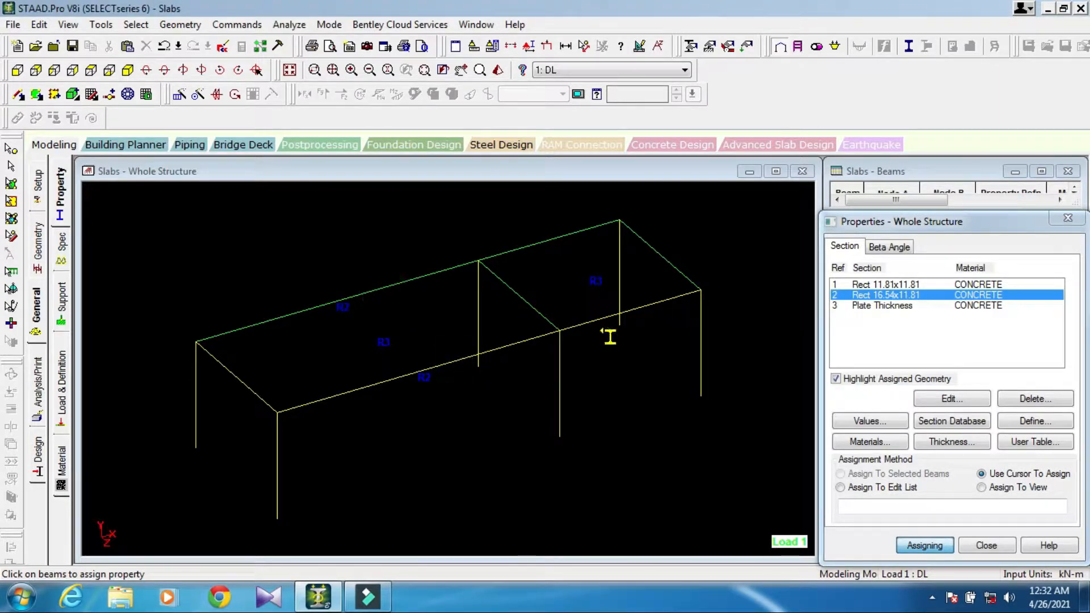
left_click(911, 545)
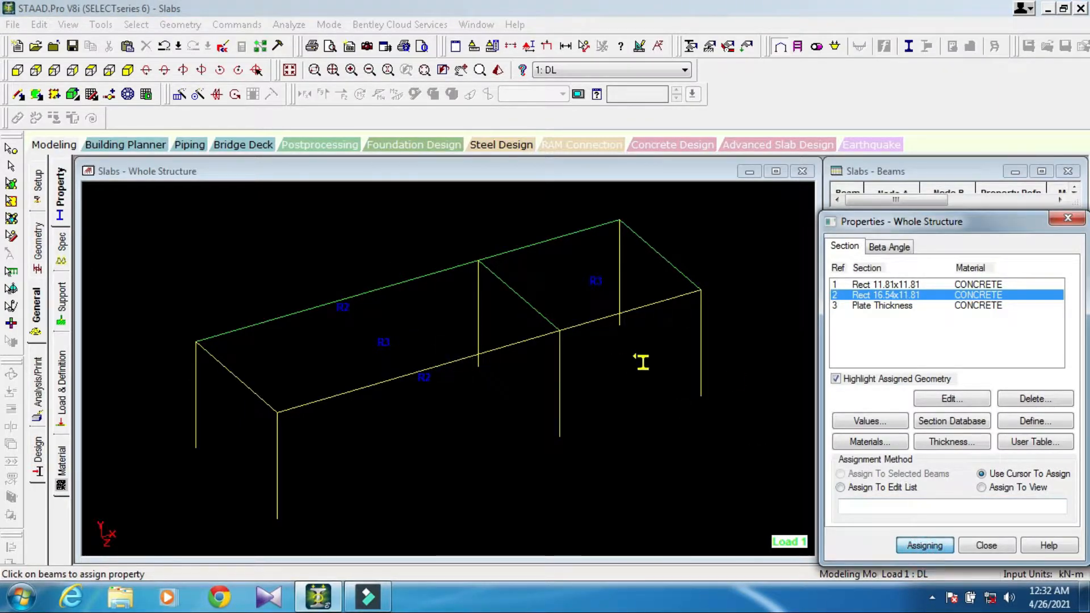
left_click(915, 545)
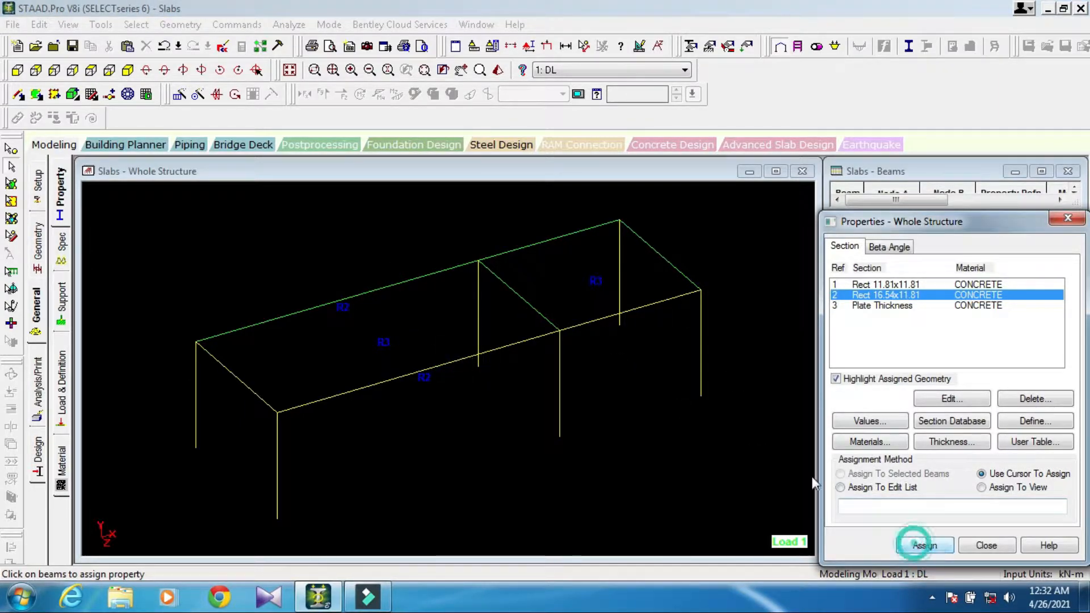
- Assign the 0.3 m by 0.3 m section to the three transverse roof beams and the two longitudinal beams of the 4 m bay
left_click(938, 284)
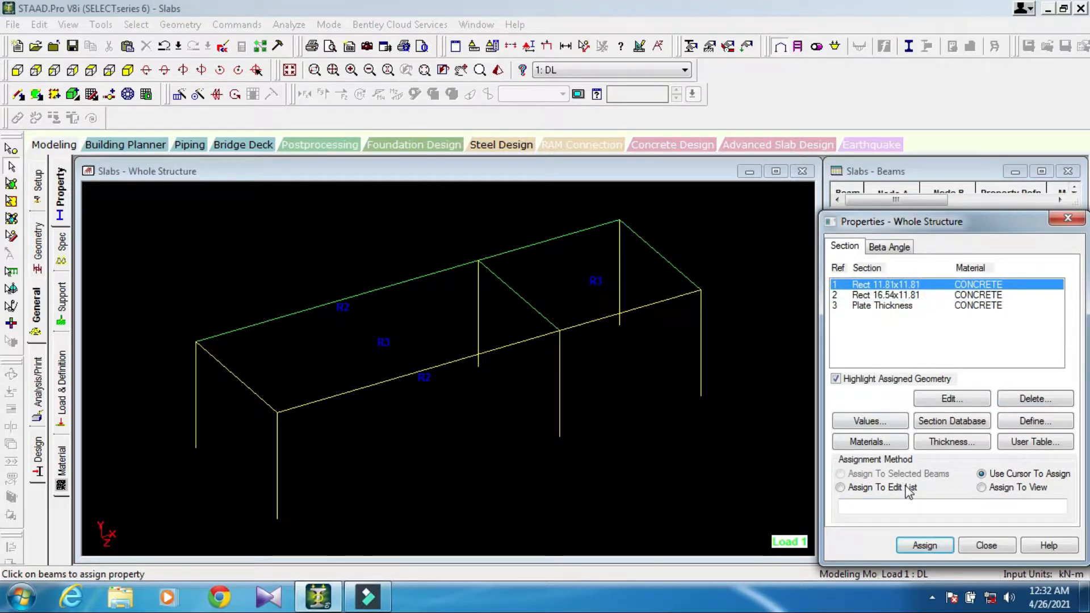
left_click(930, 542)
left_click(666, 255)
left_click(645, 307)
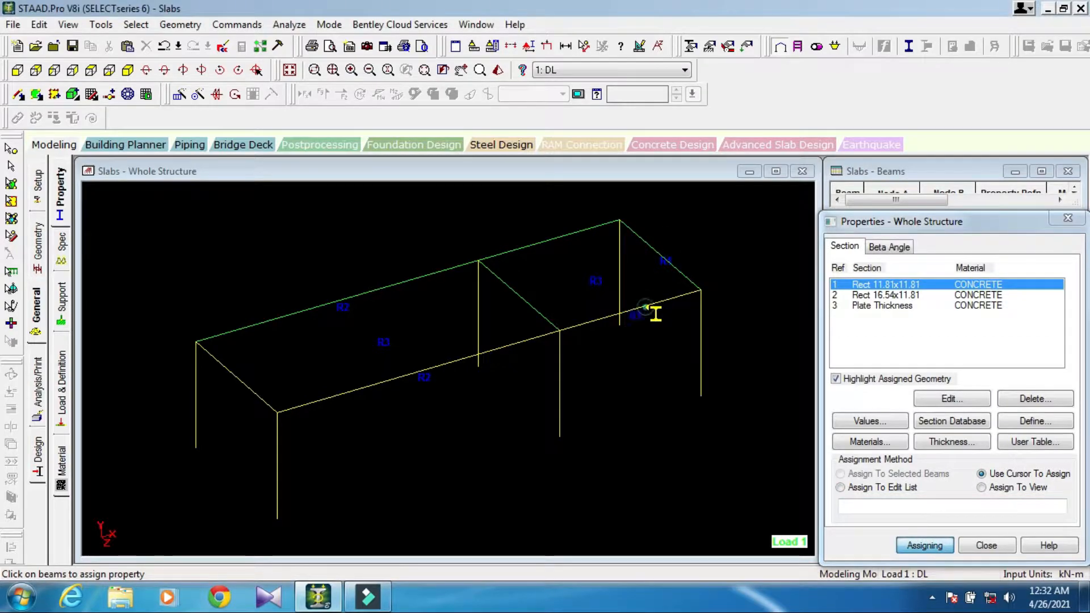
left_click(571, 236)
left_click(513, 295)
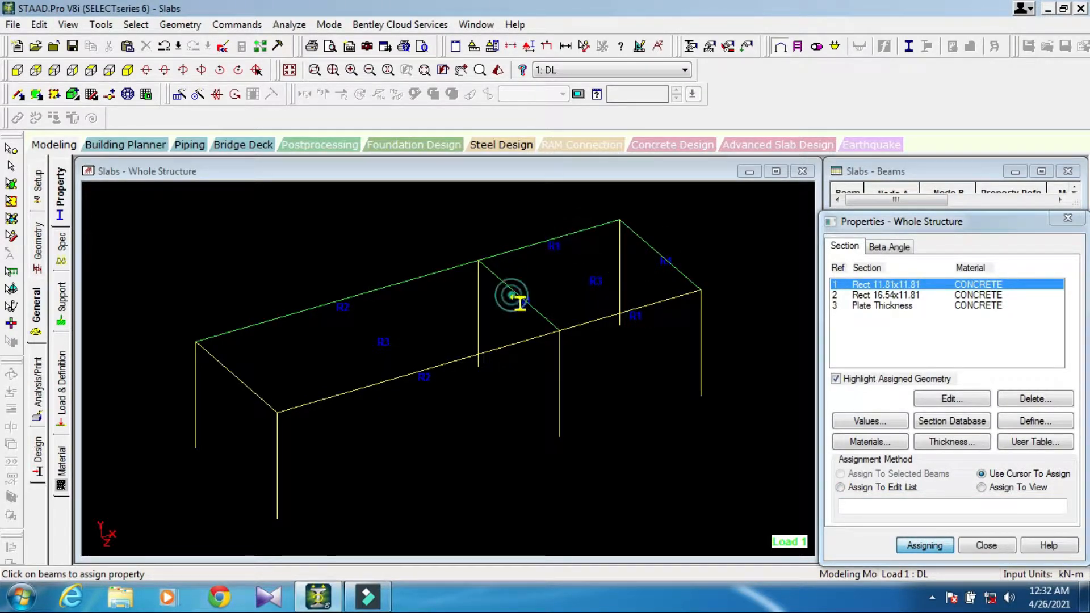
left_click(255, 392)
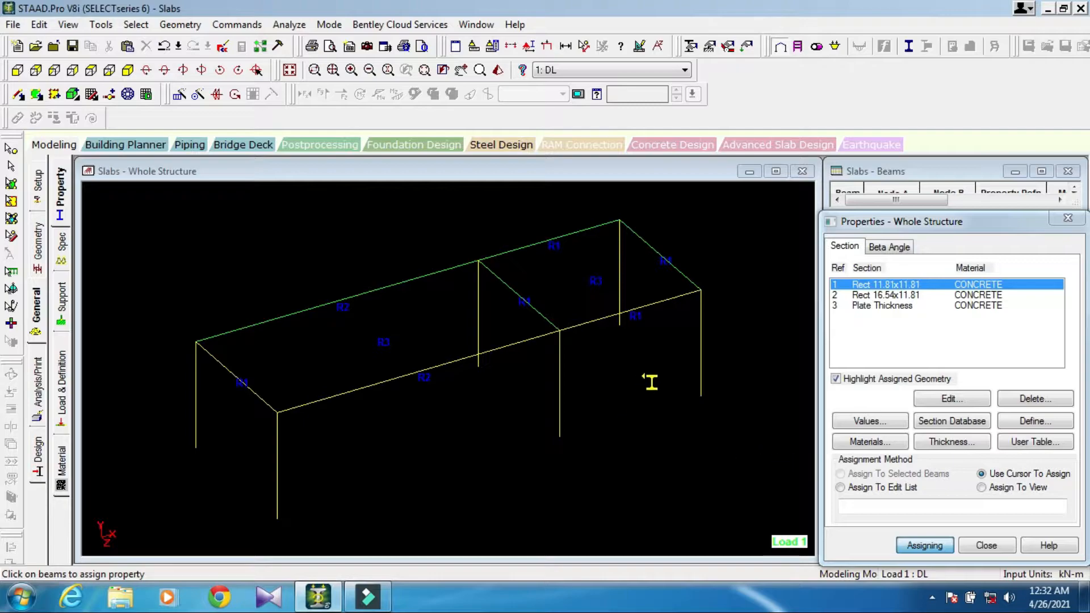
- Assign the same 0.3 m by 0.3 m section to all six columns and finish assigning
left_click(700, 348)
left_click(620, 250)
left_click(558, 399)
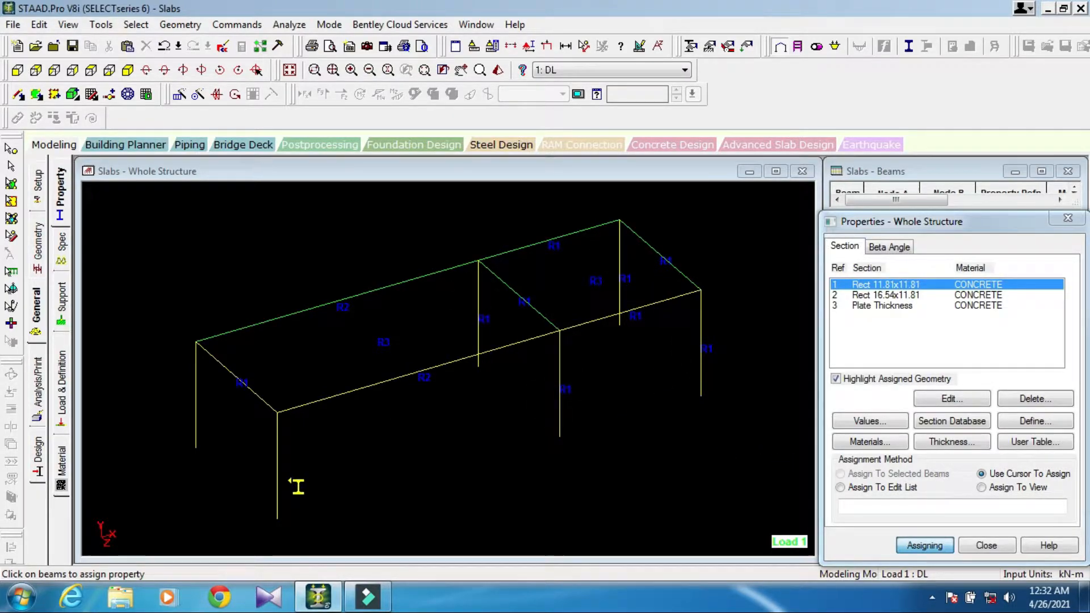
left_click(279, 484)
left_click(195, 383)
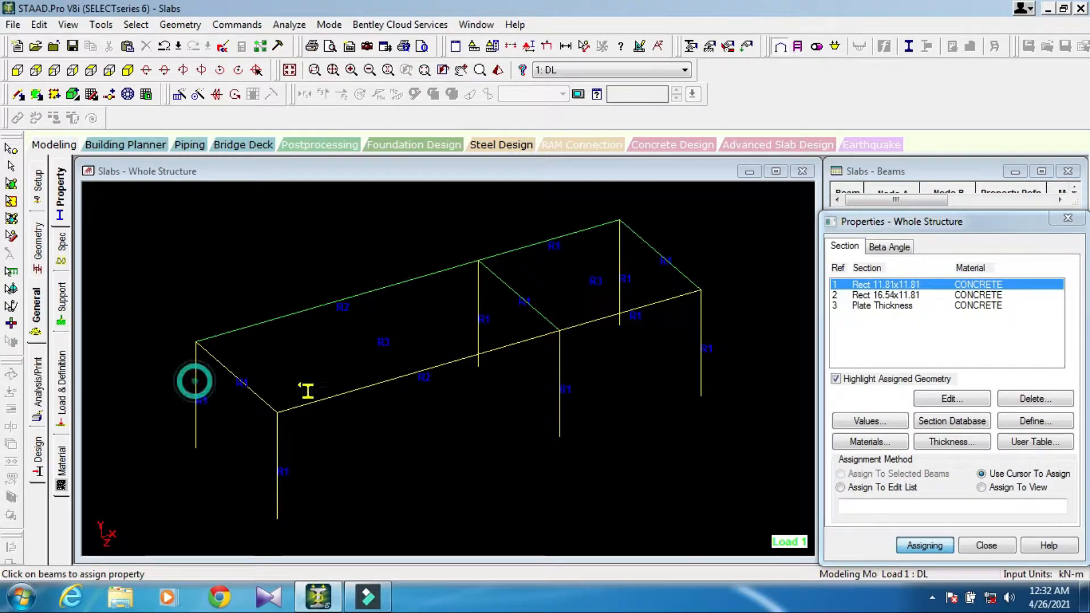
left_click(937, 545)
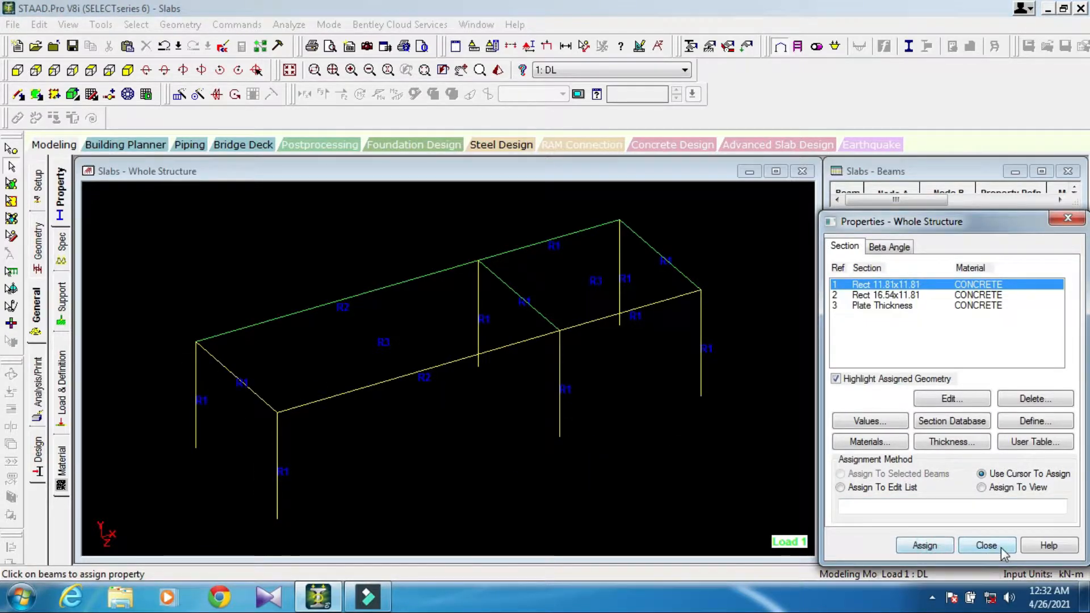
- Check which members and plates carry each of the three properties by highlighting their assigned geometry
left_click(888, 287)
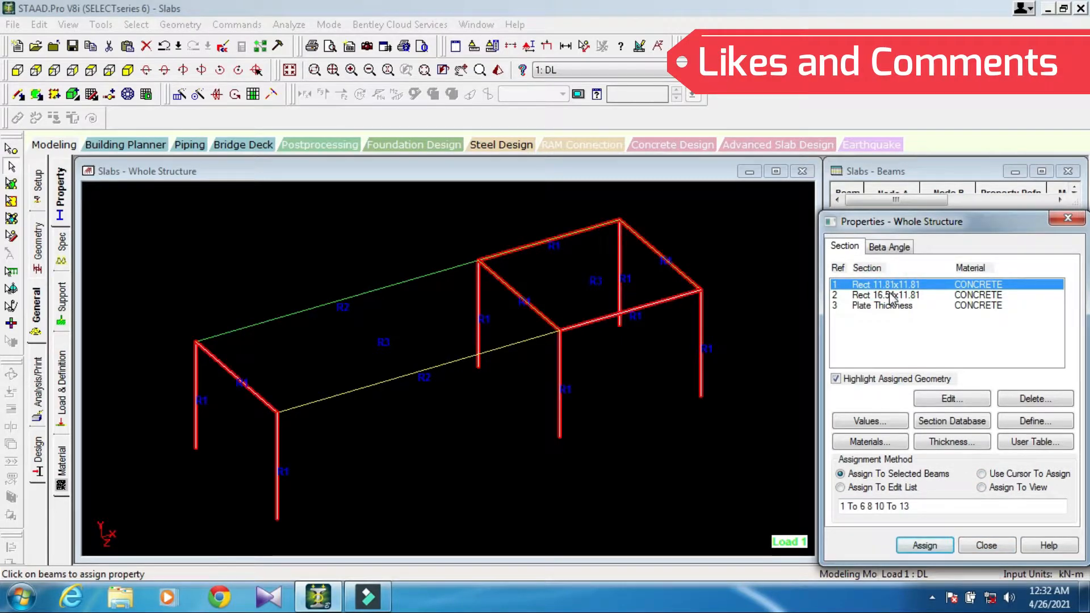
left_click(891, 295)
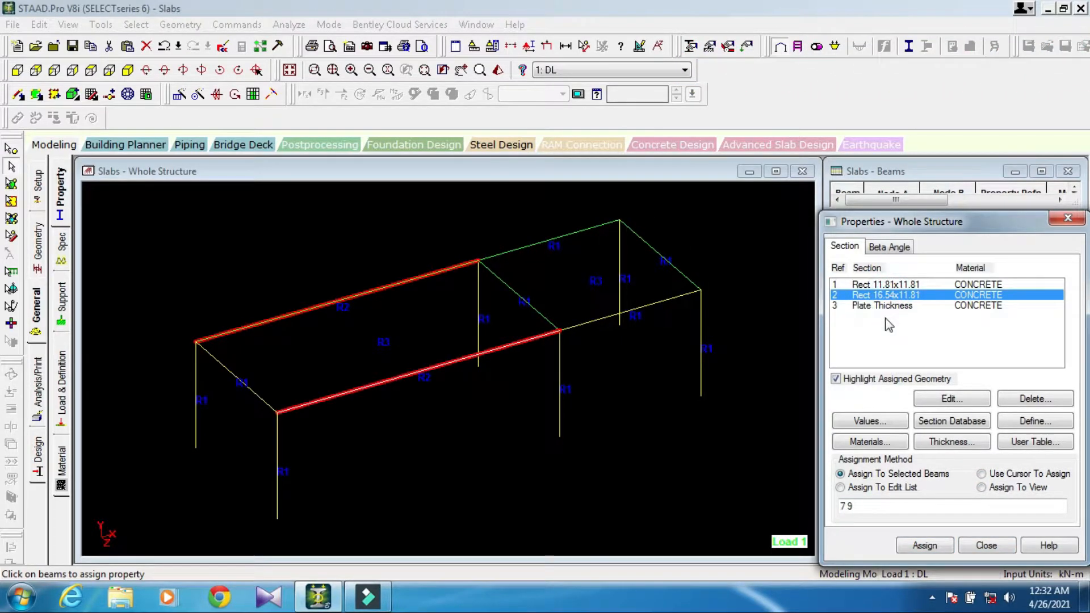
left_click(887, 306)
left_click(399, 258)
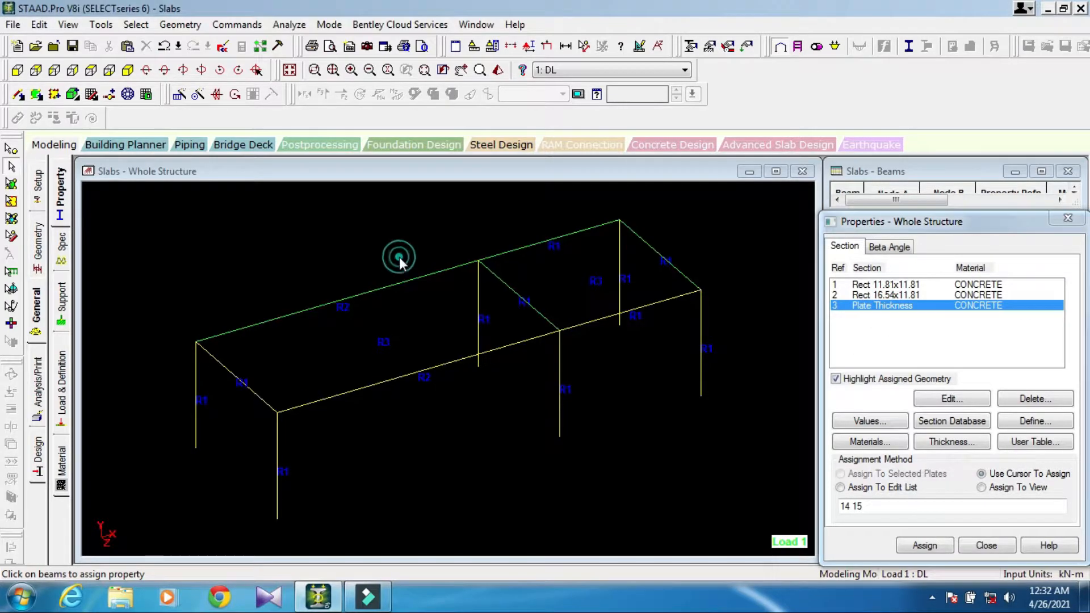
- Create a fixed support and add it to the model's support list
left_click(60, 307)
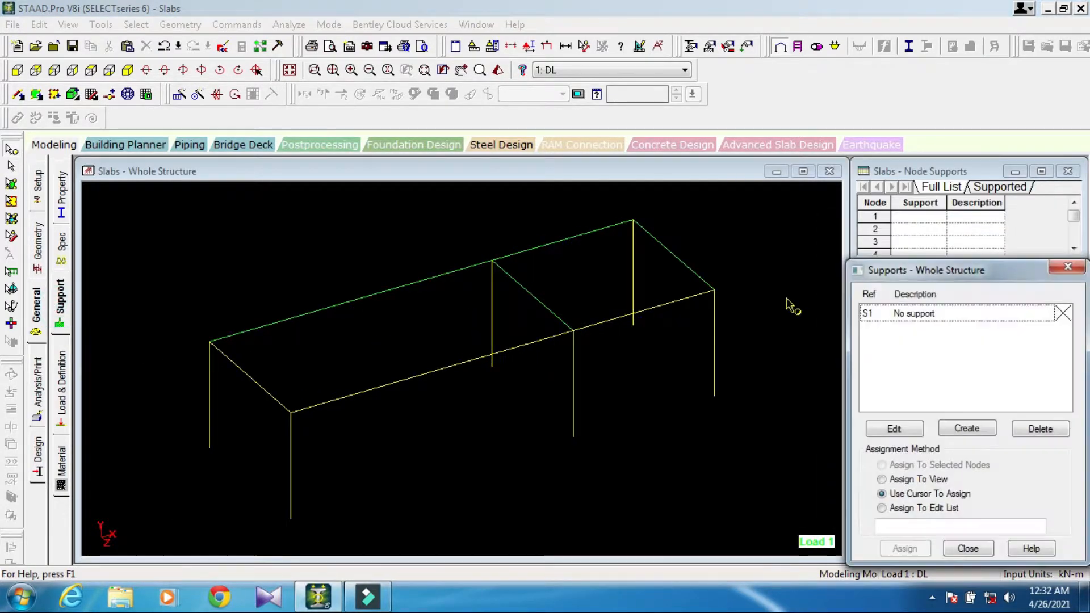
left_click(967, 428)
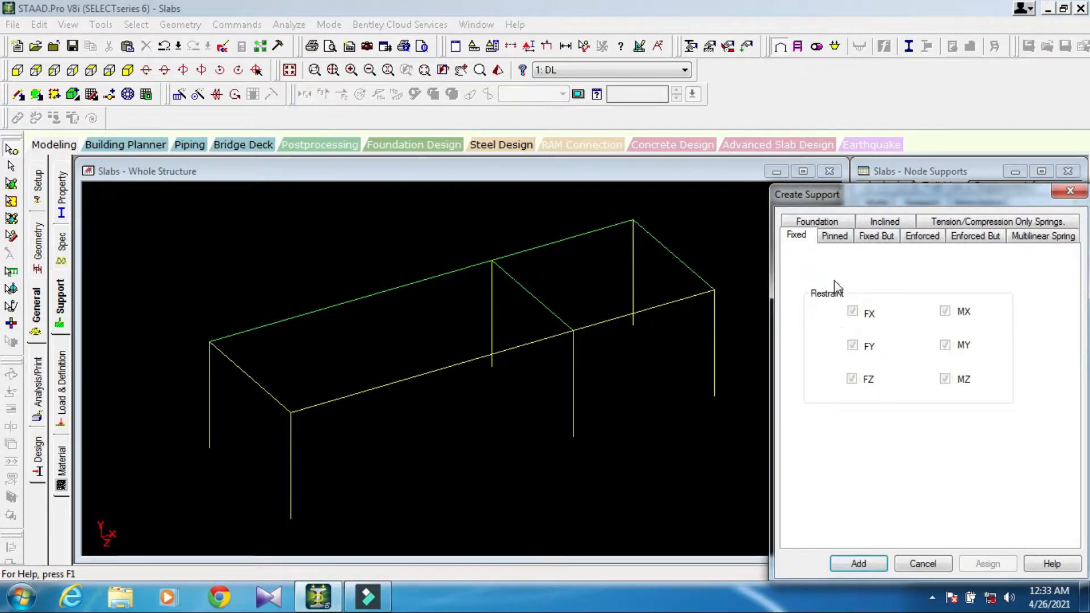
left_click(858, 564)
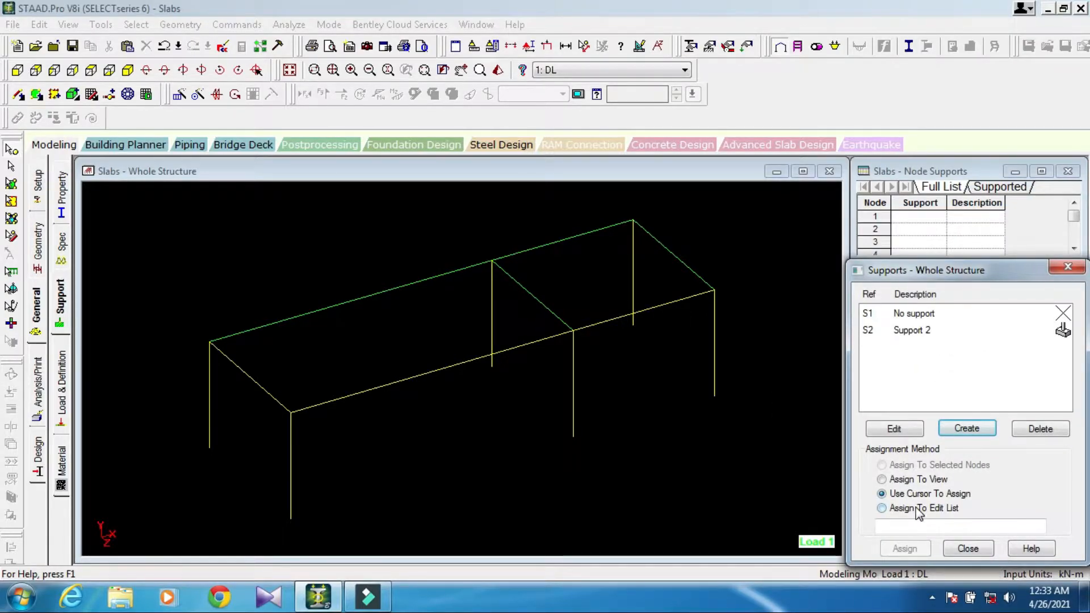
- Assign the fixed support to the base nodes of all six columns with the cursor method, allowing the auto save
left_click(927, 494)
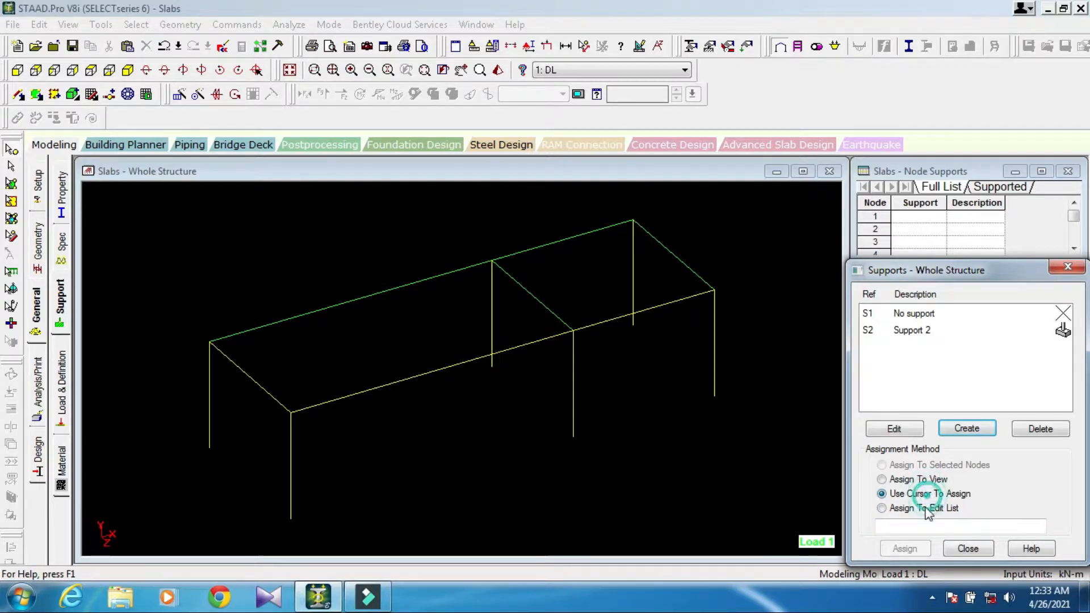
left_click(952, 334)
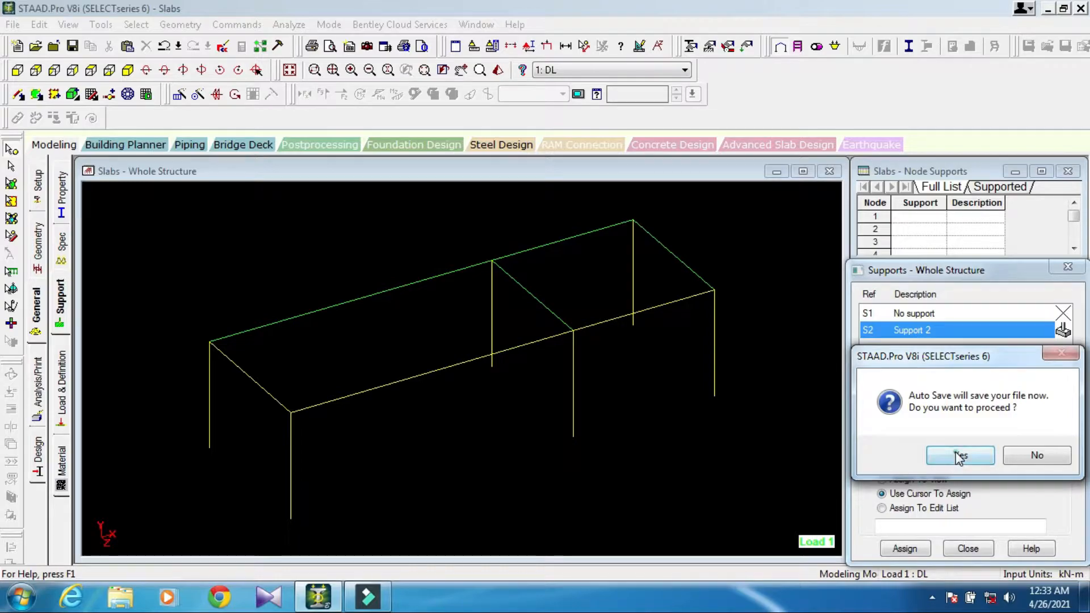
left_click(959, 456)
left_click(444, 318)
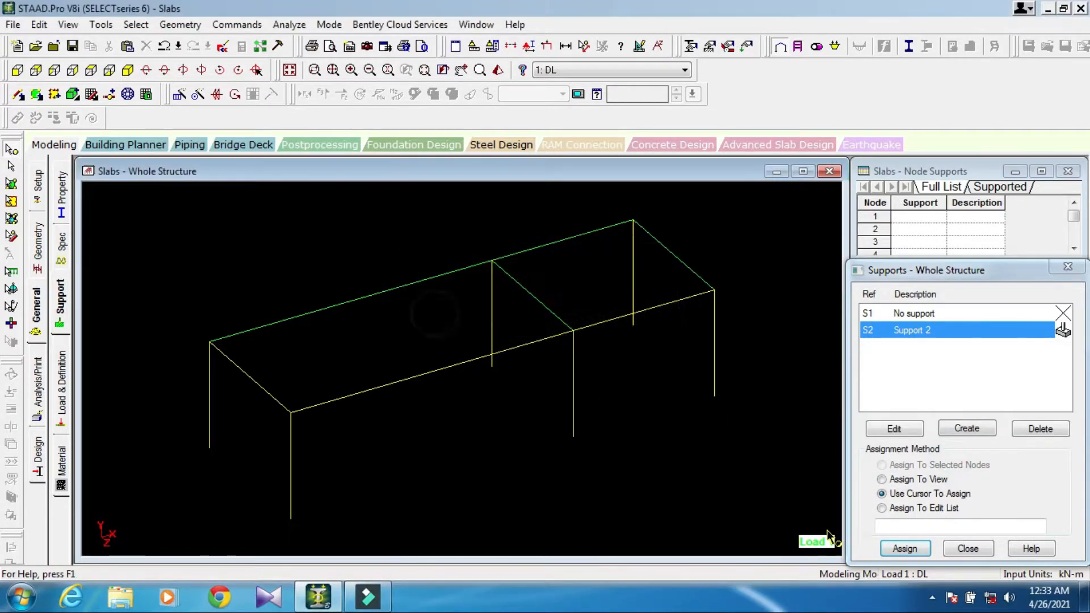
left_click(905, 548)
left_click(574, 438)
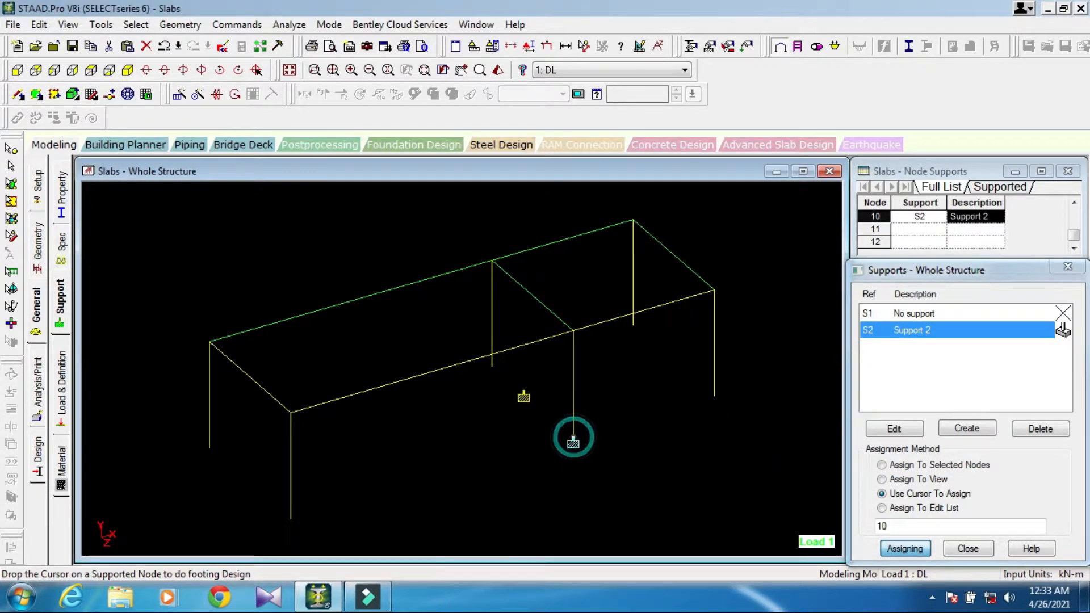
left_click(492, 368)
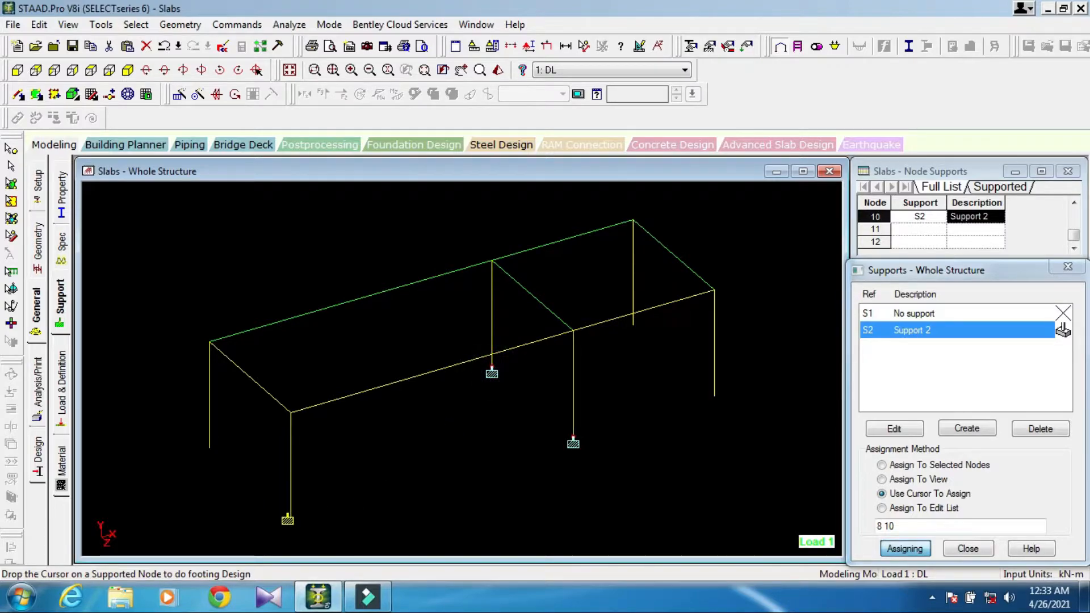
left_click(209, 448)
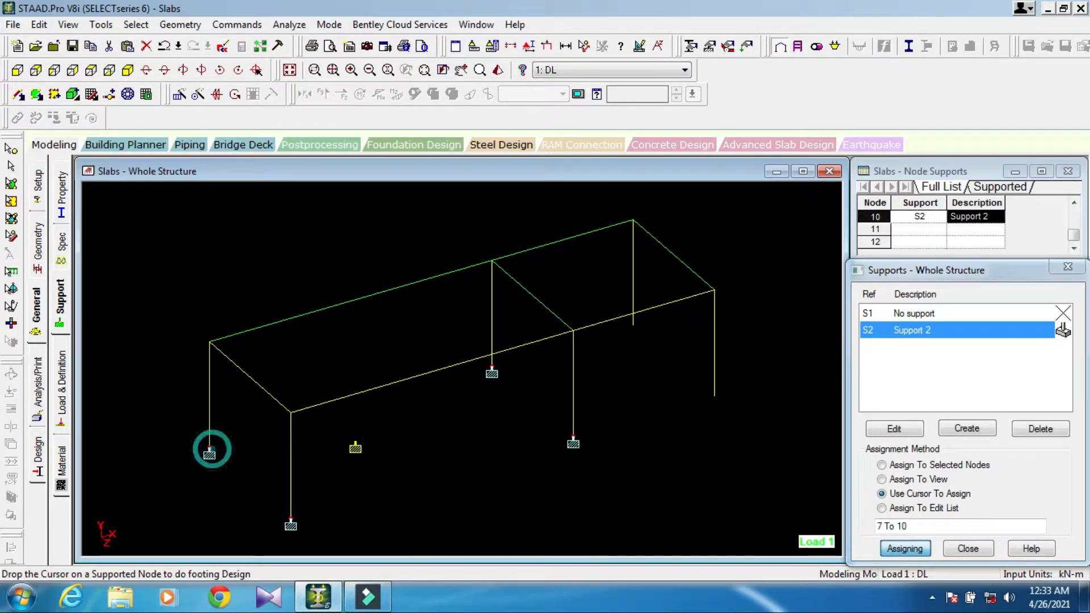
left_click(714, 396)
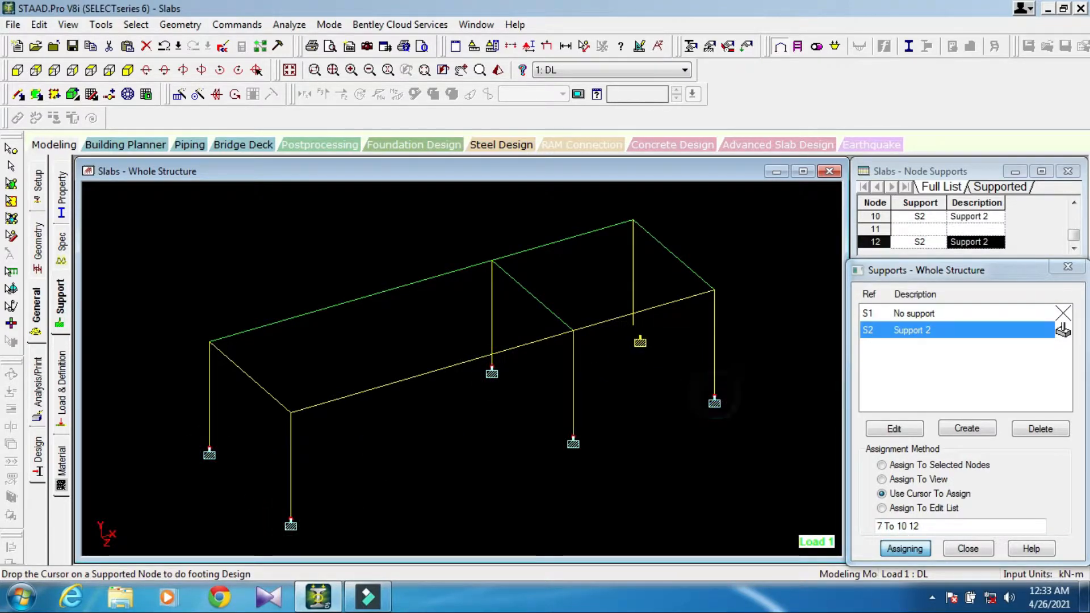
left_click(633, 326)
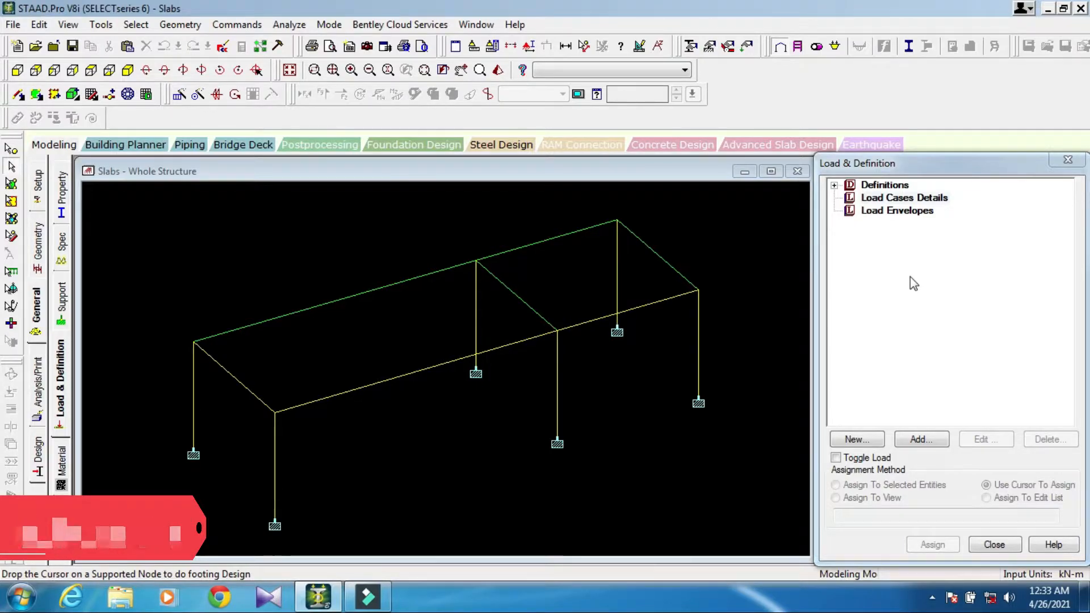
- Add primary load case 1 with the Dead loading type and the title DL
left_click(923, 439)
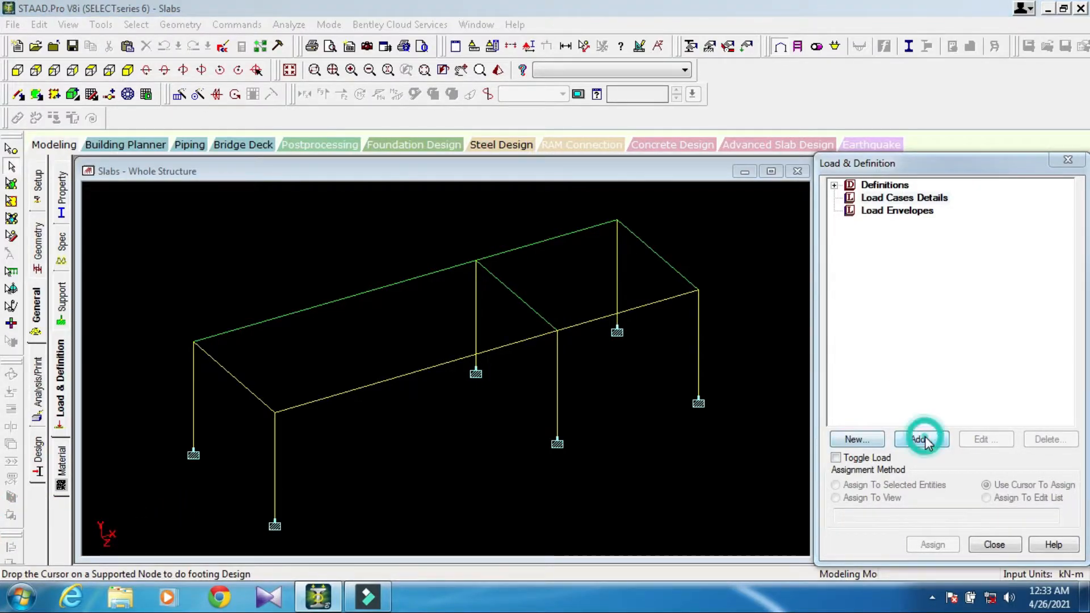
left_click(590, 207)
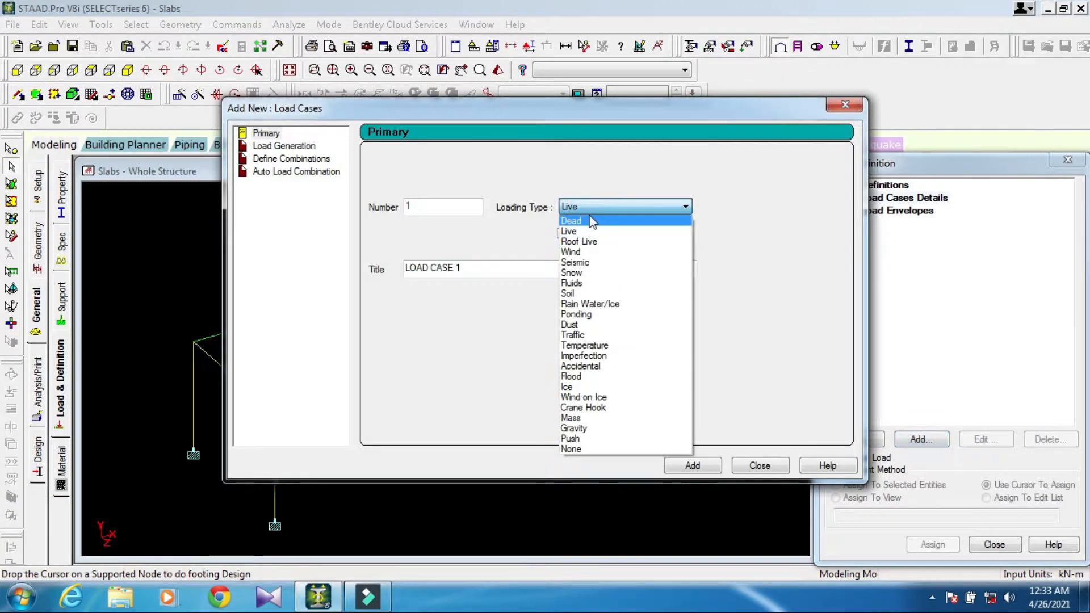
left_click(571, 221)
double_click(528, 270)
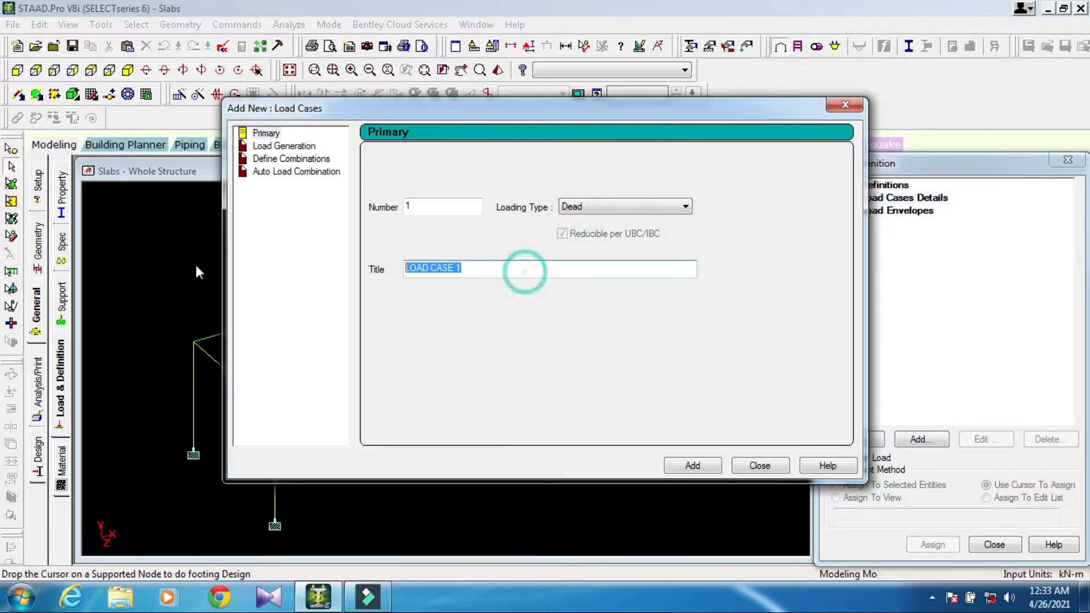
type("DL")
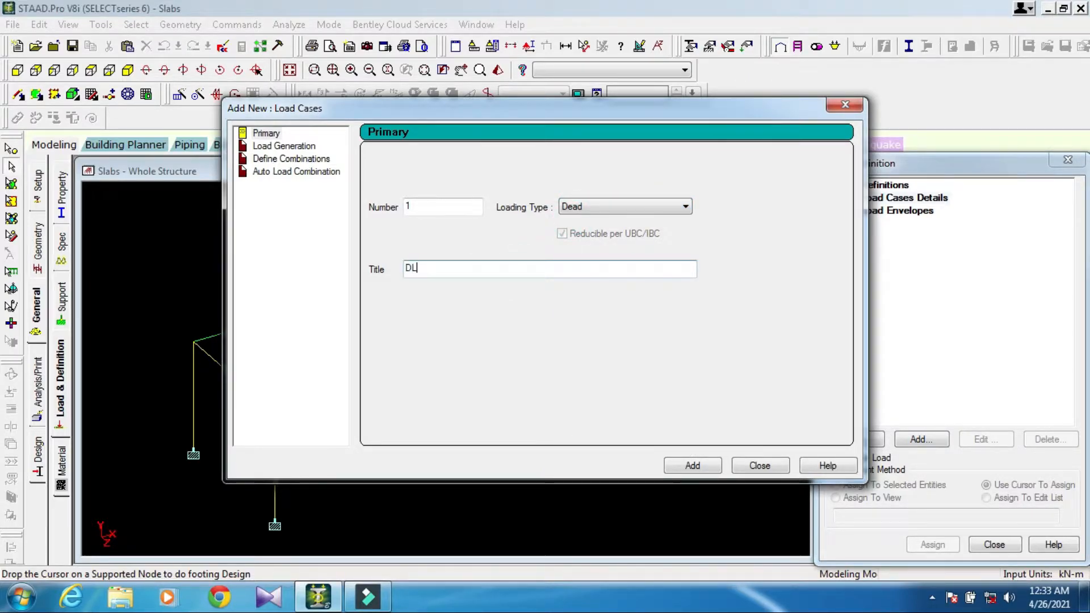
left_click(684, 467)
- Add primary load case 2 with the Live loading type and the title LL, and finish adding cases
left_click(633, 214)
left_click(627, 227)
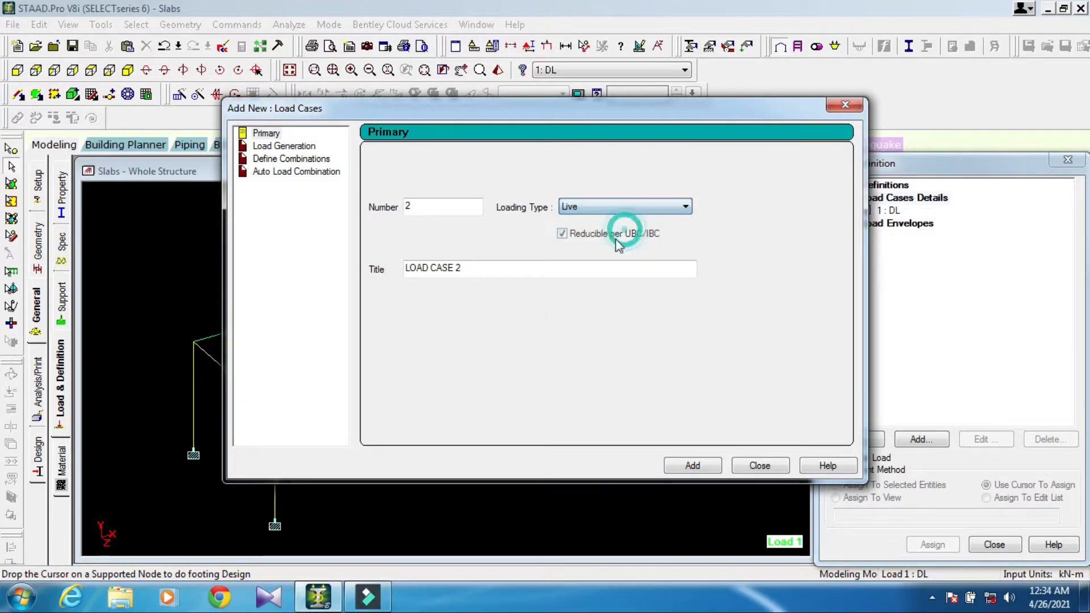
double_click(507, 271)
type("LL")
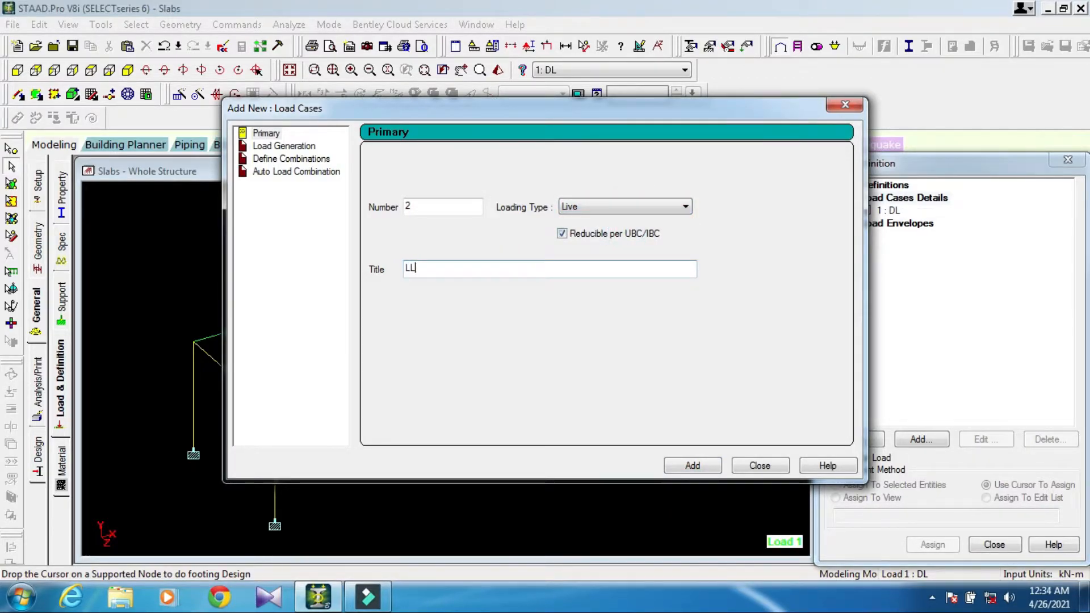
left_click(699, 464)
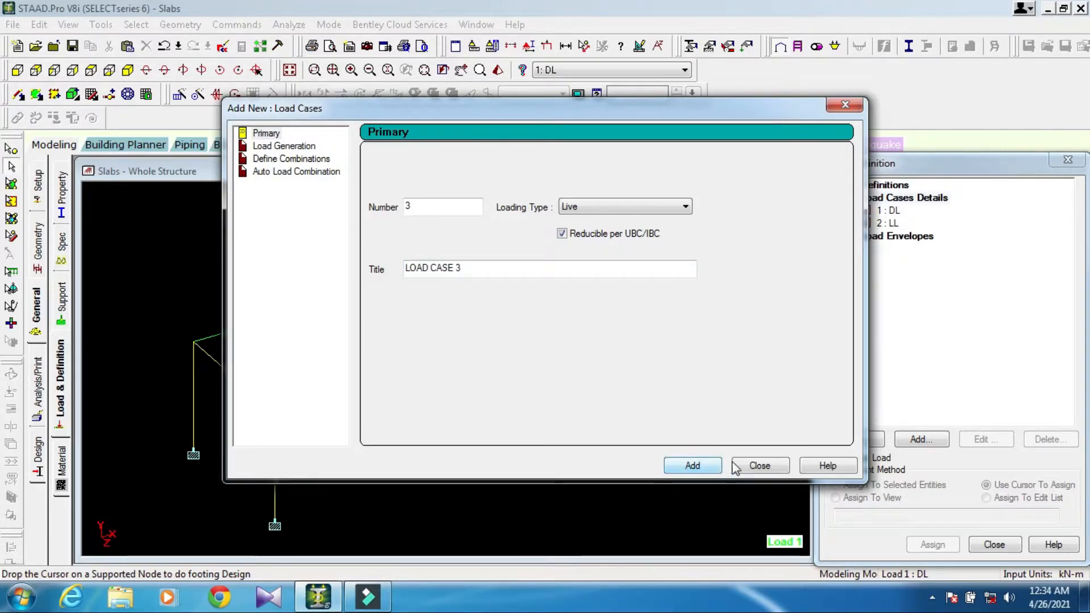
left_click(757, 465)
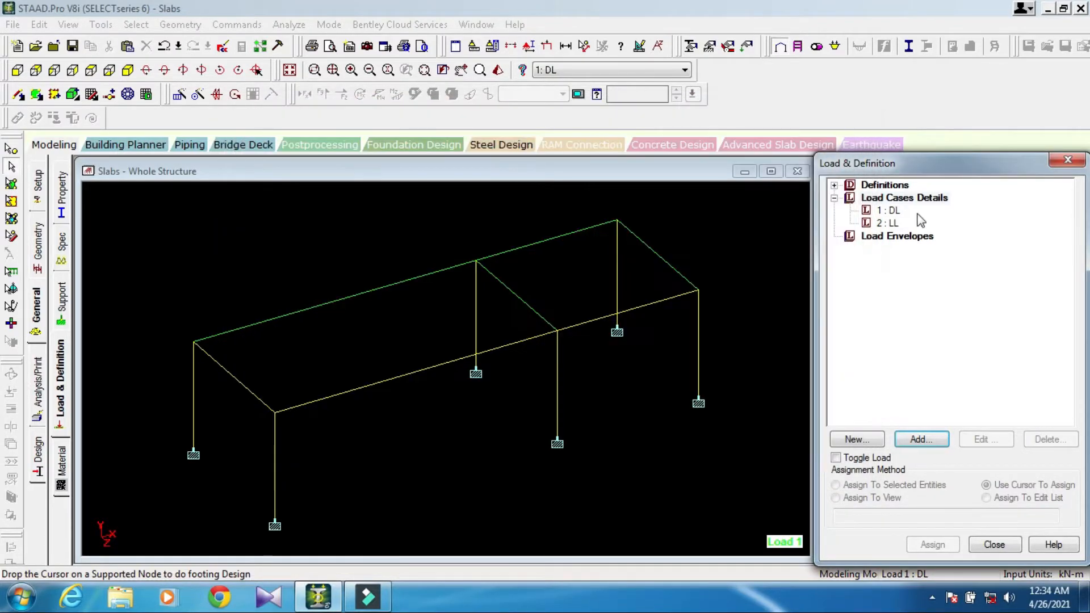
- Add a selfweight load in the Y direction with factor -1 to the DL case
left_click(889, 210)
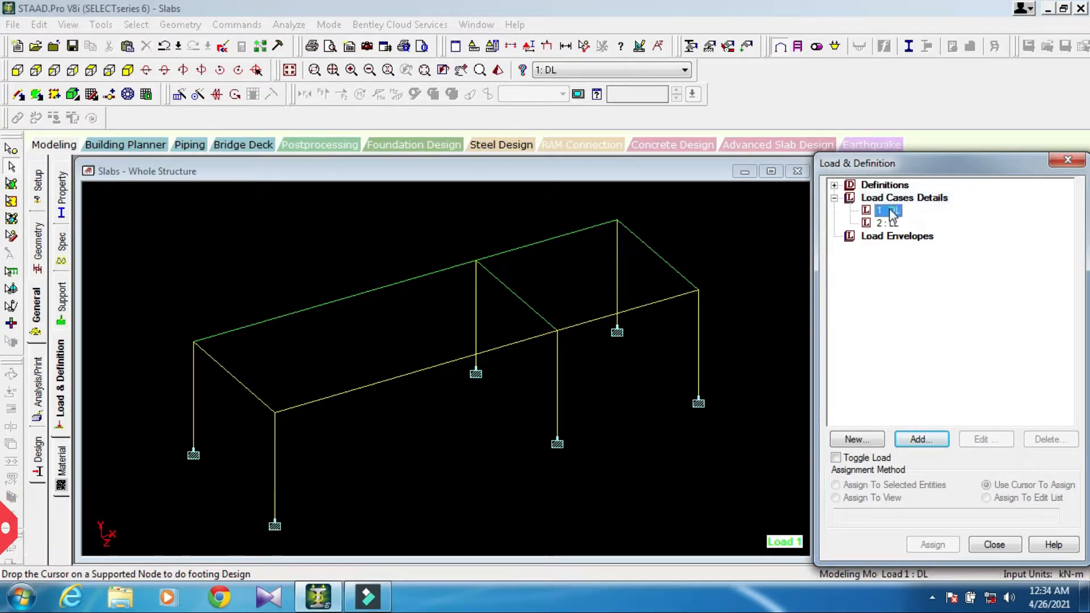
left_click(856, 438)
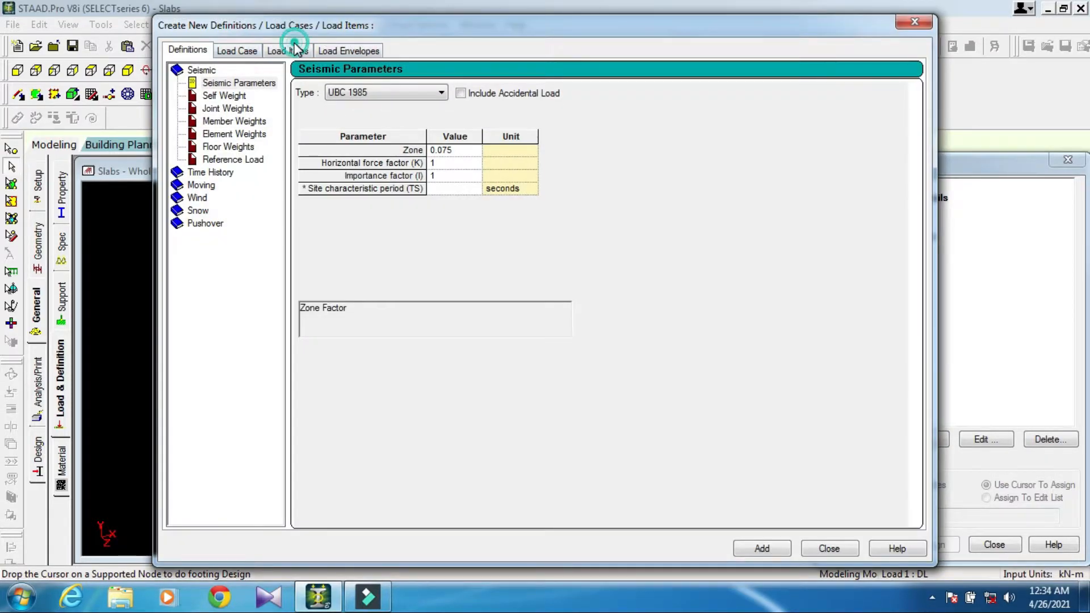
left_click(288, 50)
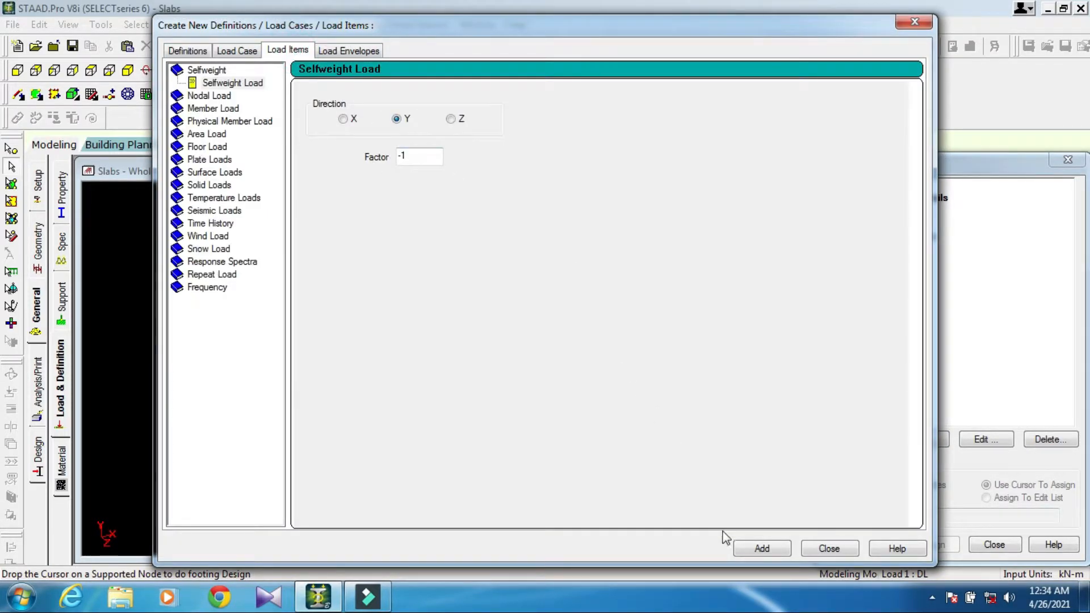
left_click(751, 550)
- Add a uniform member force of -13.5 kN/m in the GY direction to the DL case
left_click(218, 109)
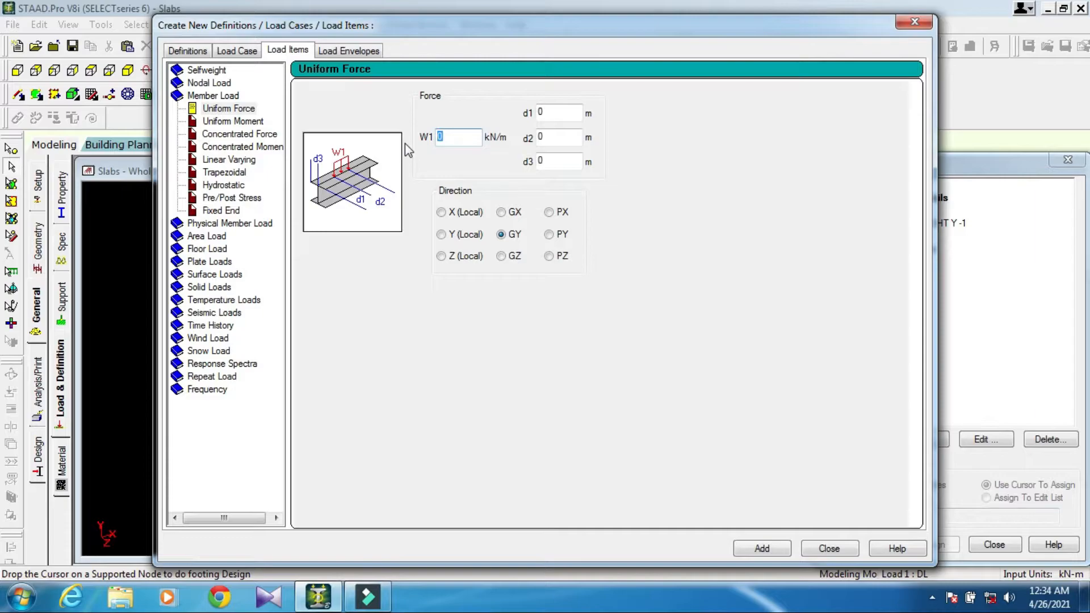
type("-13.5")
left_click(778, 549)
left_click(829, 549)
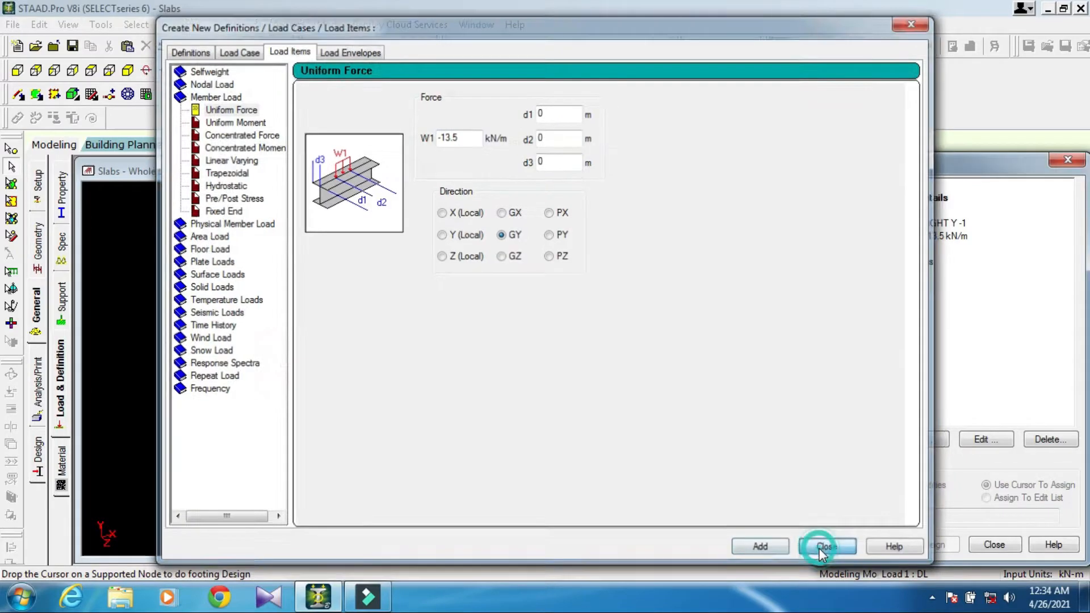
- Assign the selfweight load to the whole structure in view and accept the confirmation
left_click(929, 223)
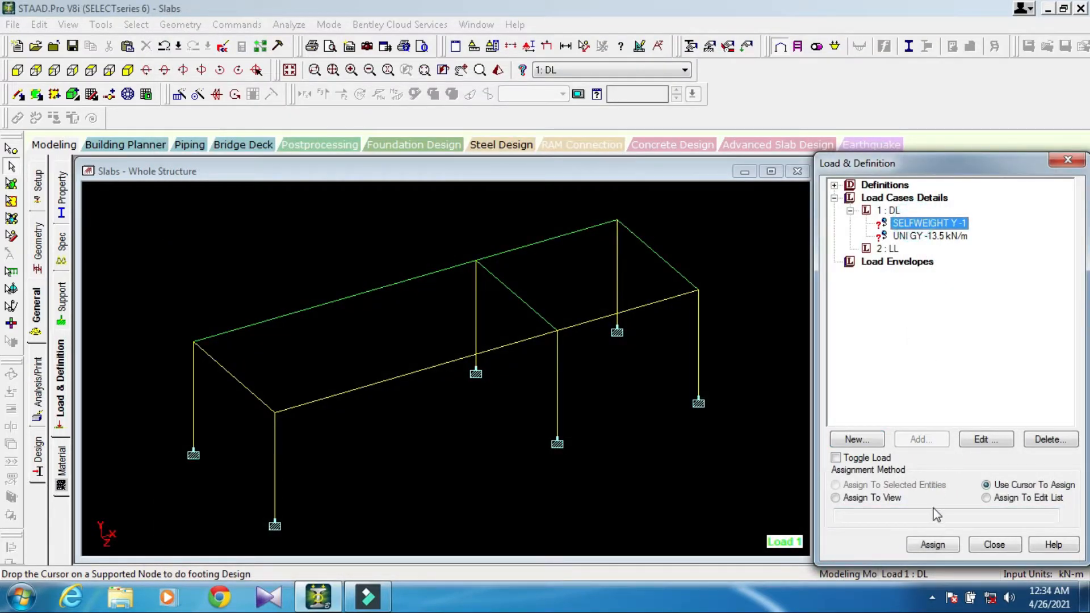
left_click(868, 498)
left_click(944, 541)
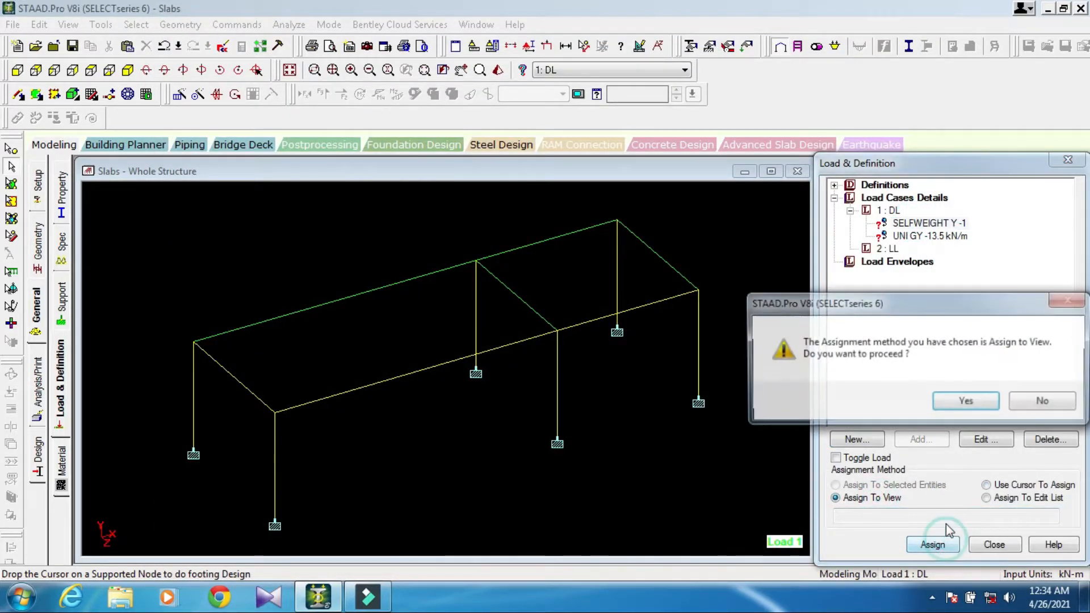
left_click(971, 403)
- Assign the -13.5 kN/m uniform load to all seven top beams with the cursor method, and check both dead load assignments
left_click(925, 236)
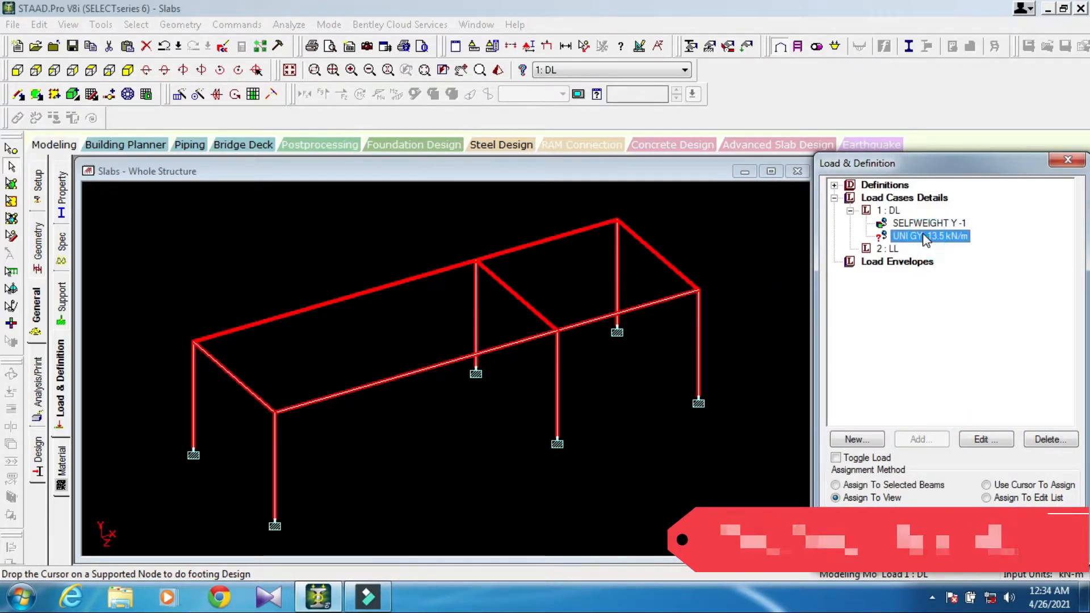
left_click(986, 485)
left_click(932, 545)
left_click(665, 298)
left_click(681, 275)
left_click(572, 235)
left_click(515, 292)
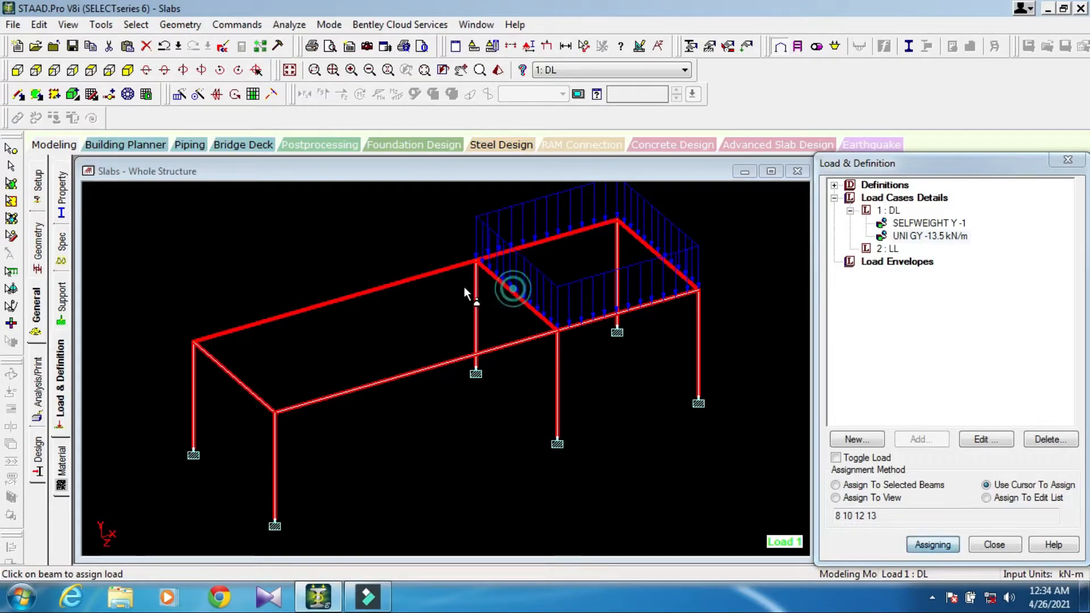
left_click(418, 277)
left_click(243, 384)
left_click(330, 396)
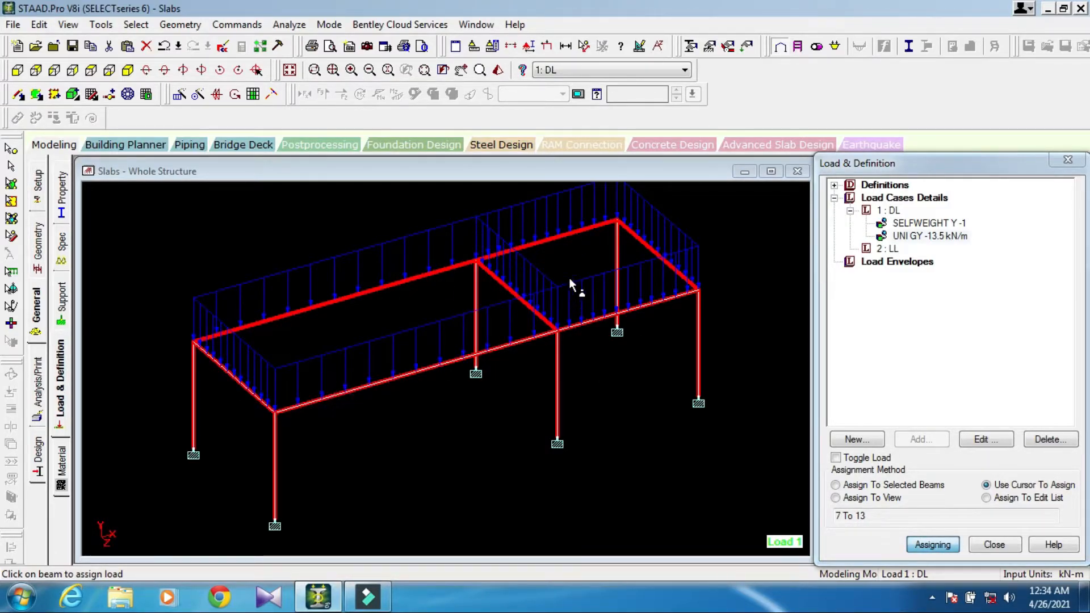
left_click(932, 545)
left_click(916, 235)
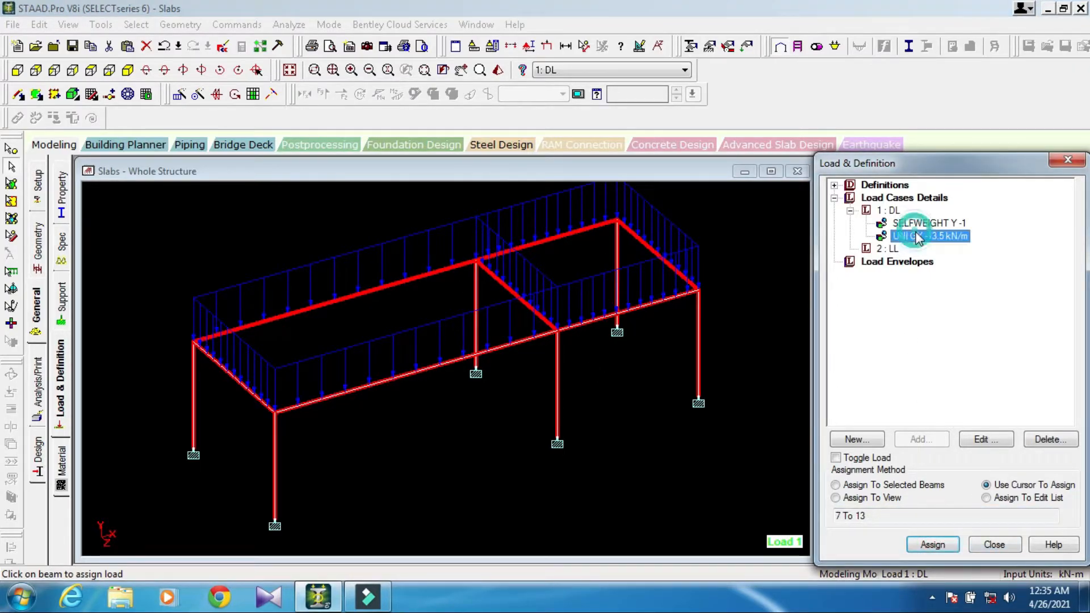
left_click(920, 223)
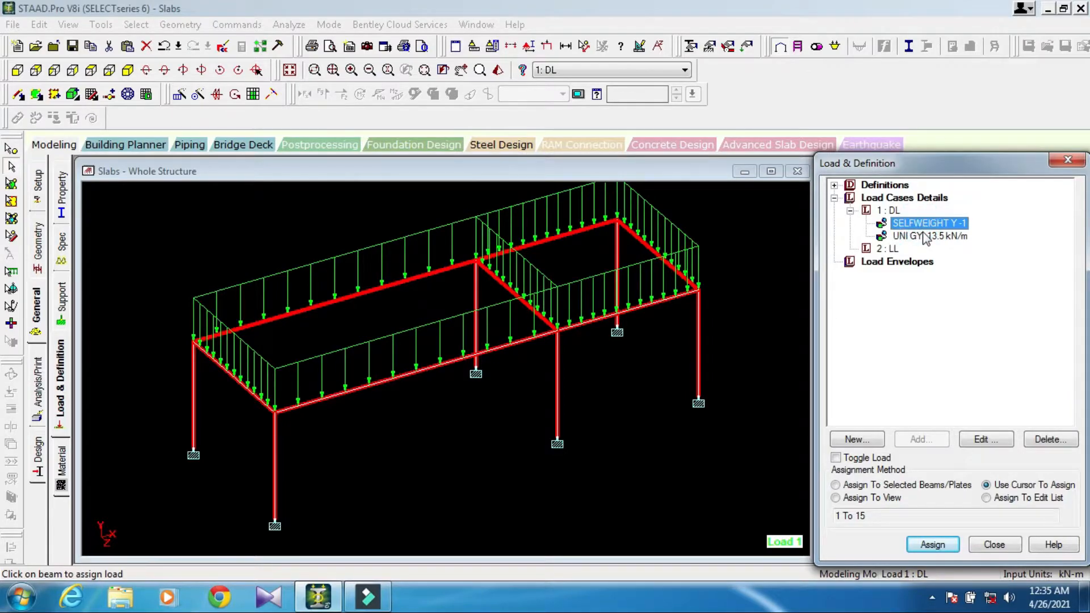
left_click(919, 235)
left_click(774, 405)
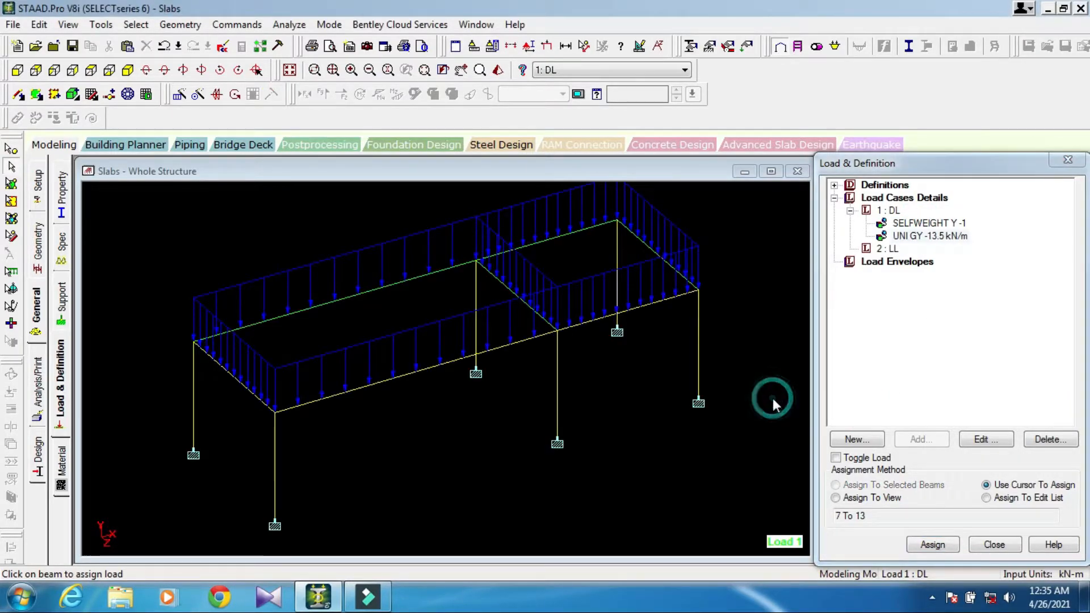
- Set up a floor load for the LL case with -3 kN/m2 pressure in Global Y and a Y range minimum of -3 m
left_click(894, 249)
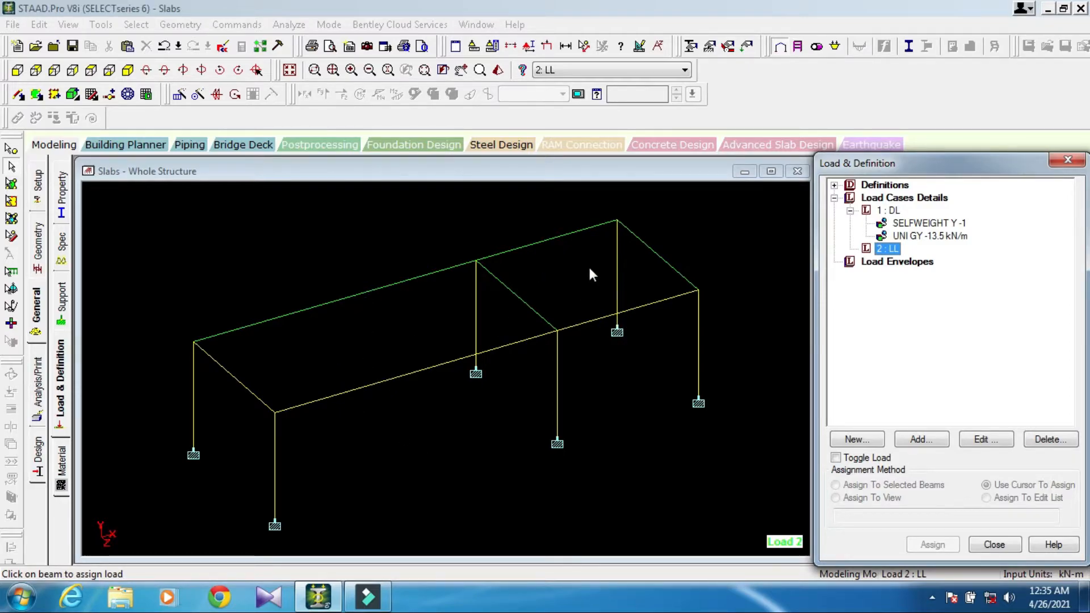
left_click(858, 440)
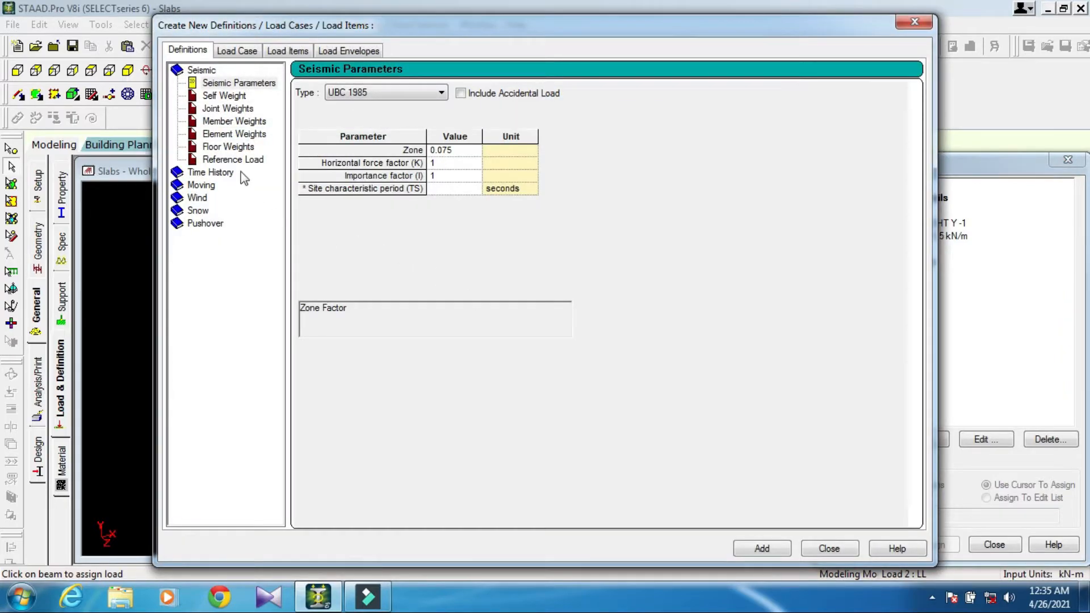
left_click(284, 52)
left_click(217, 147)
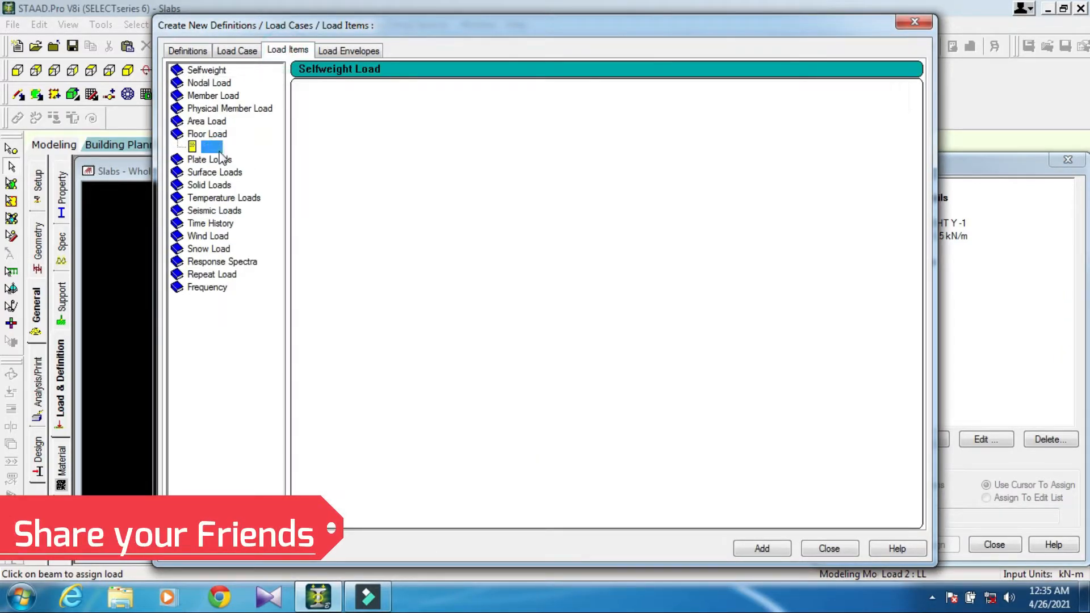
double_click(364, 169)
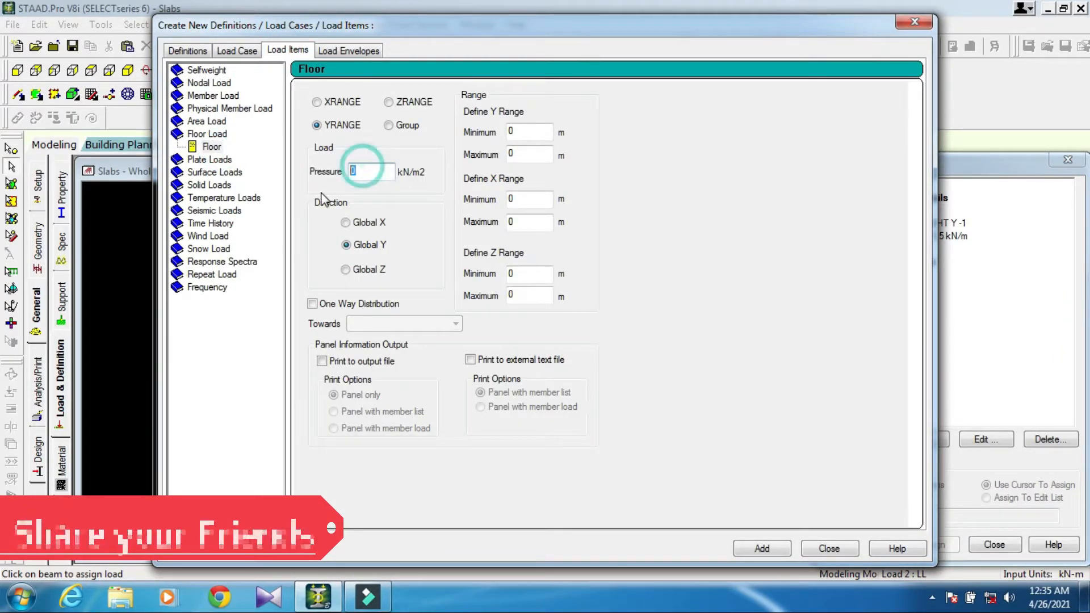
type("-3")
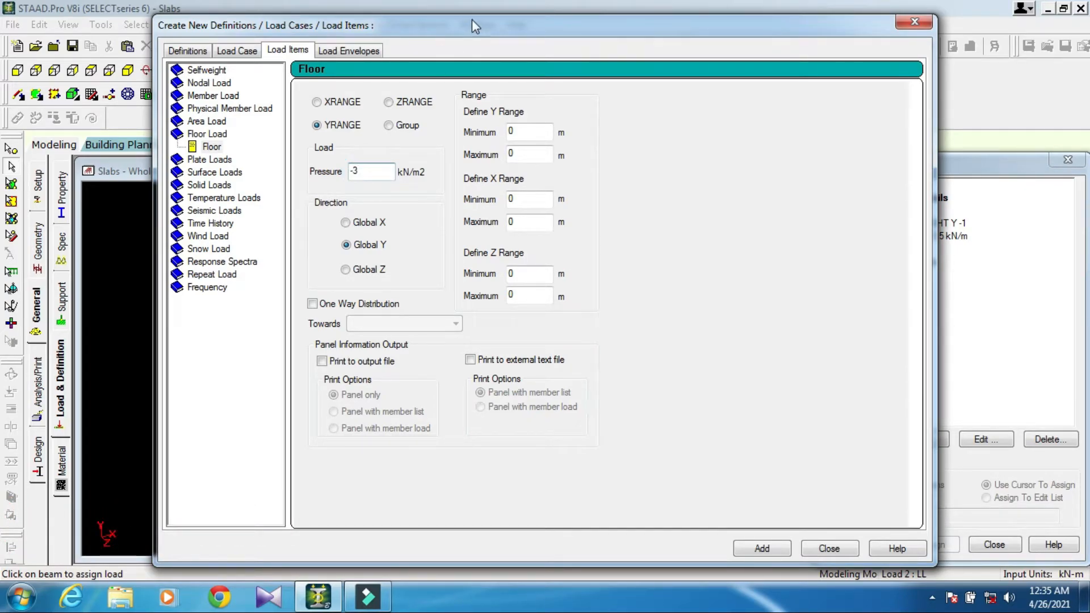
double_click(523, 131)
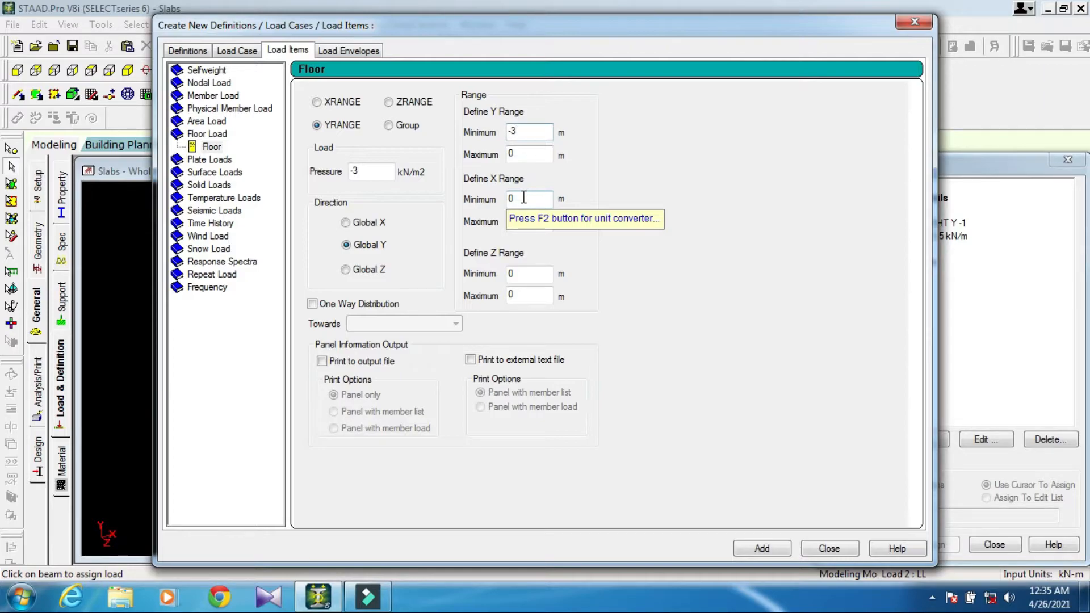
- Limit the floor load to an X range of 8 to 12 m and a Z maximum of 4 m, and add it to the LL case
left_click_drag(523, 33, 603, 435)
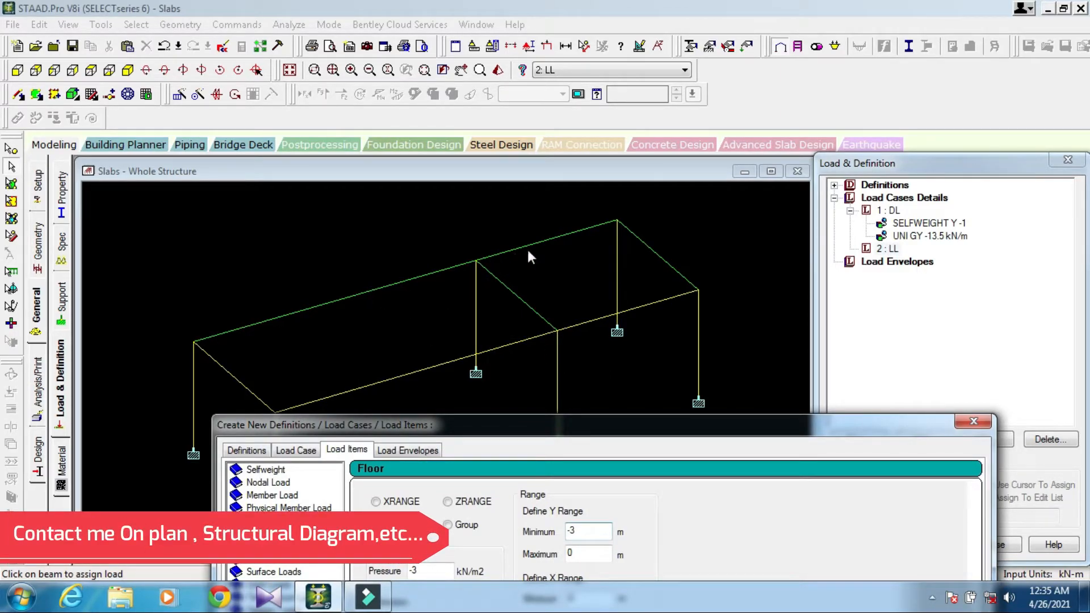
left_click_drag(584, 422, 560, 149)
left_click_drag(557, 323, 492, 338)
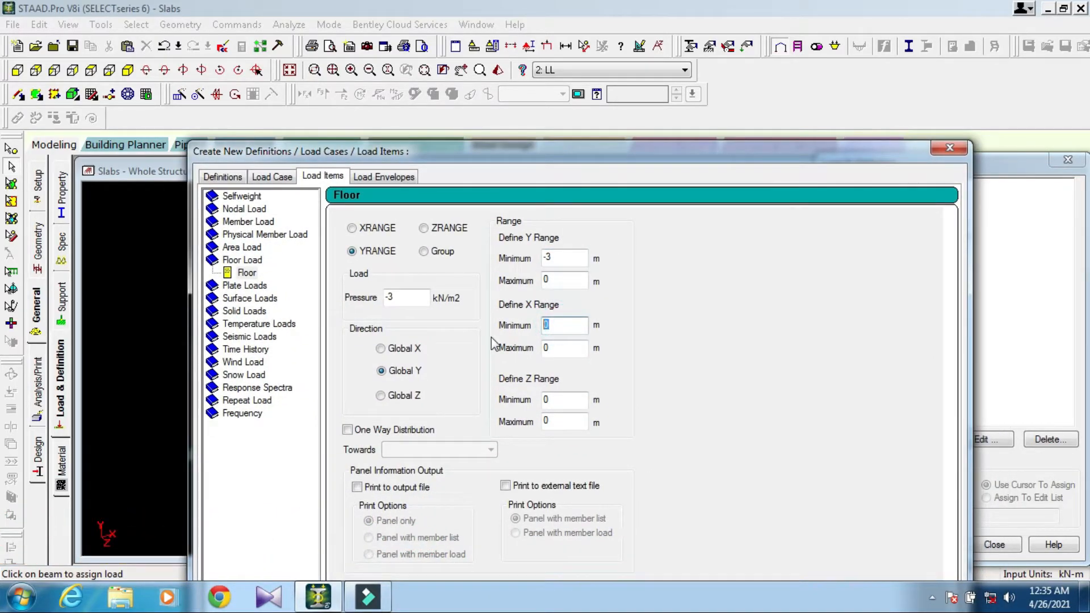
key("BackSpace")
type("8")
left_click_drag(567, 353, 494, 355)
type("12")
left_click_drag(562, 401, 502, 401)
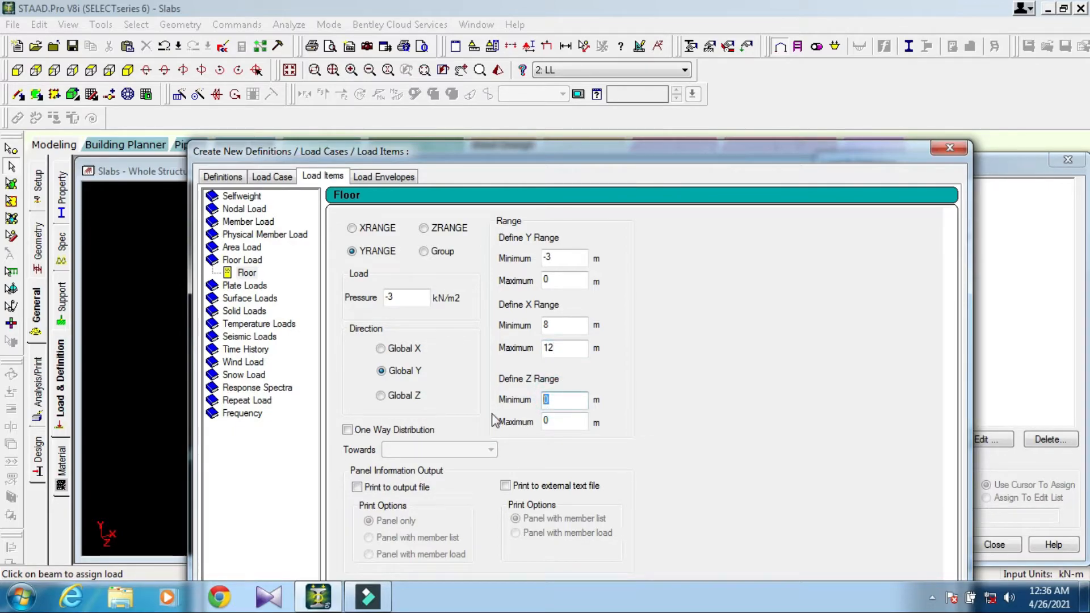
left_click_drag(561, 422, 510, 438)
type("4")
left_click_drag(591, 157, 595, 36)
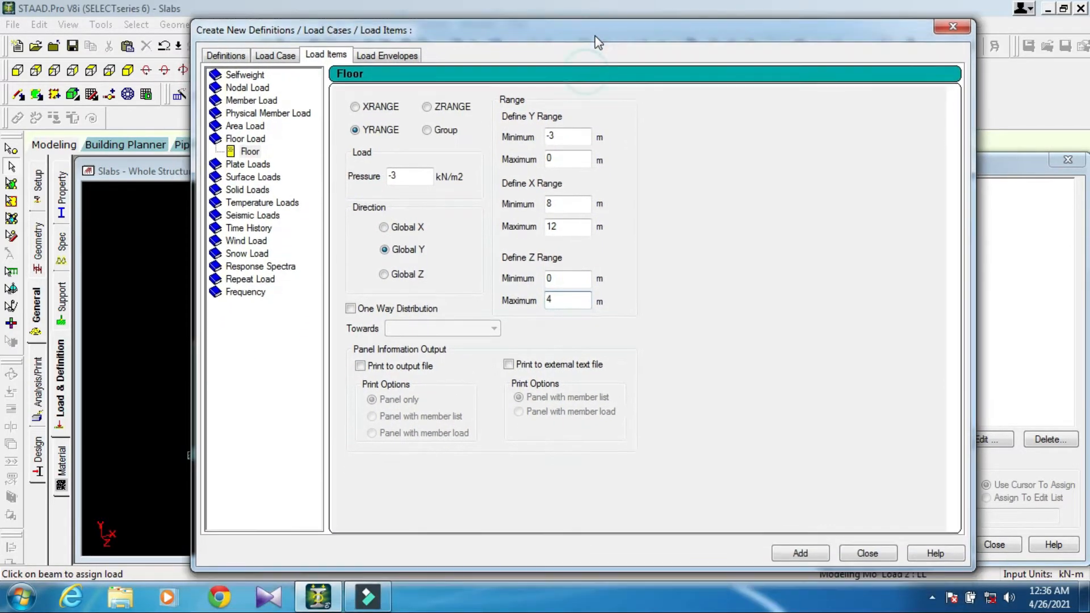
left_click(795, 553)
left_click(887, 559)
- Examine how the new floor load is distributed over the shorter bay's beams
left_click(933, 262)
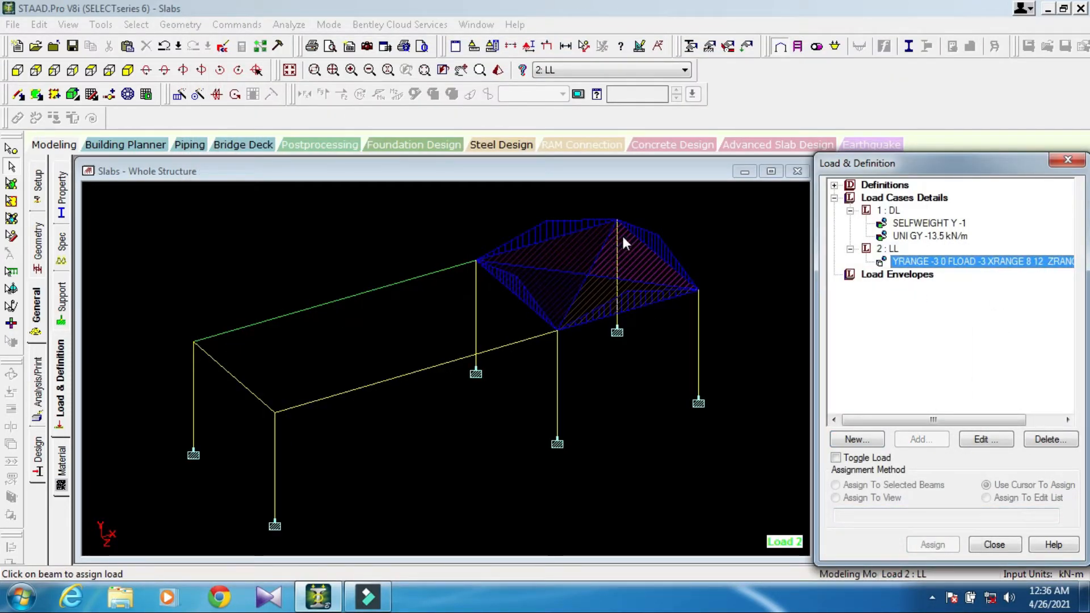
left_click(658, 225)
scroll(625, 264, "up", 3)
scroll(625, 264, "up", 1)
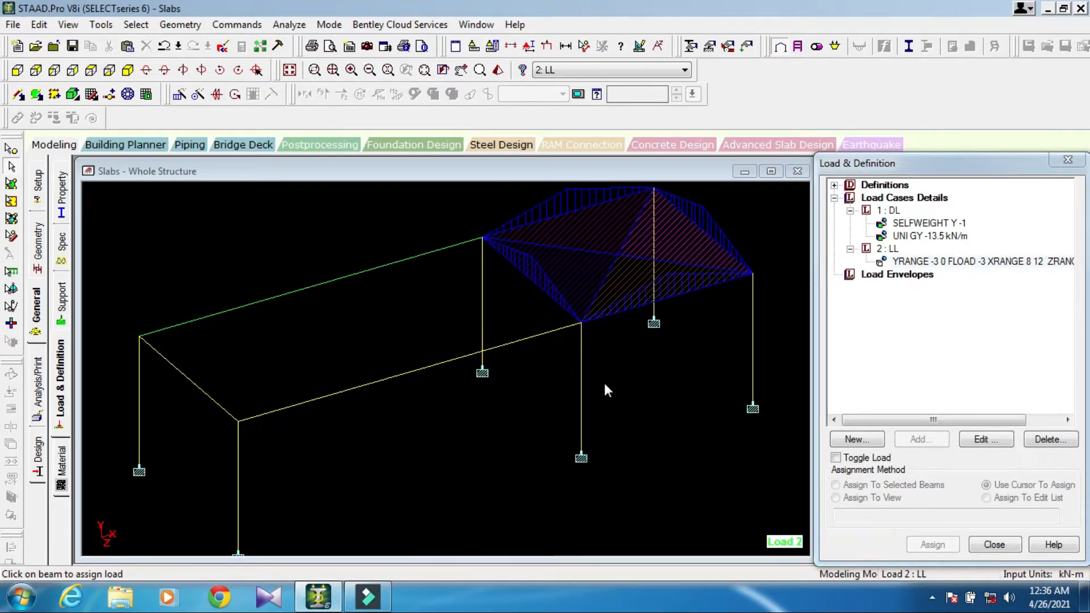
scroll(605, 384, "down", 4)
scroll(660, 219, "up", 3)
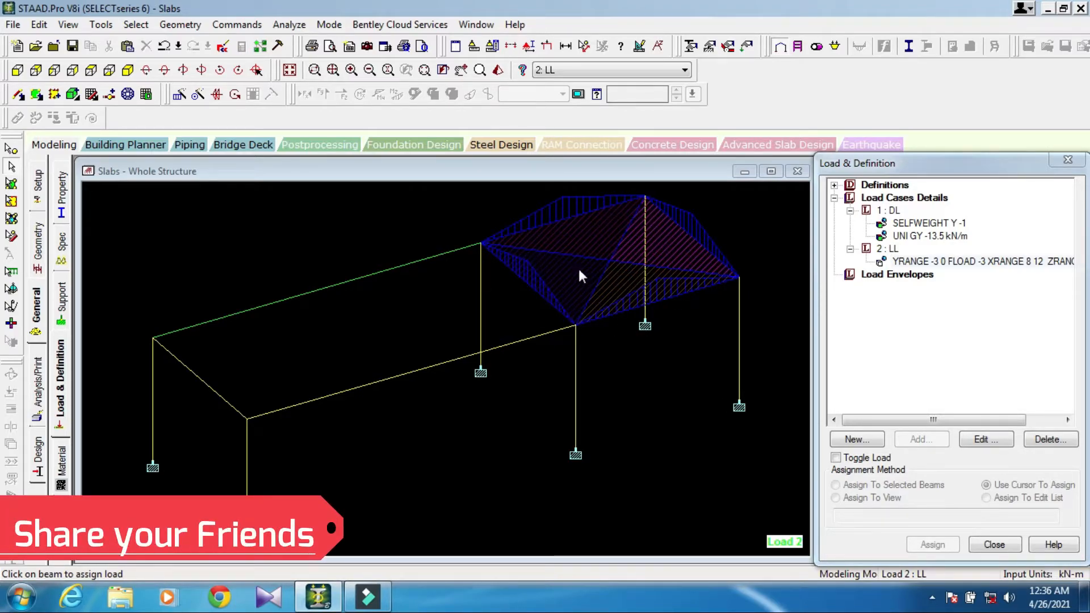
left_click(903, 262)
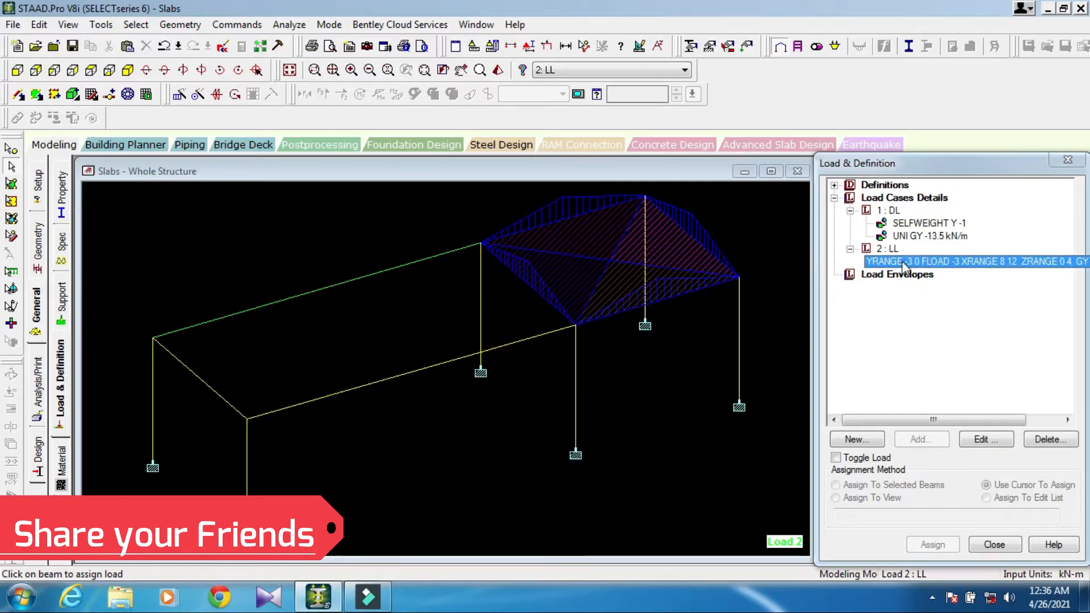
- Set up a second floor load for the LL case with -3 kN/m2 pressure in Global Y and a Y range minimum of -3 m
left_click(665, 382)
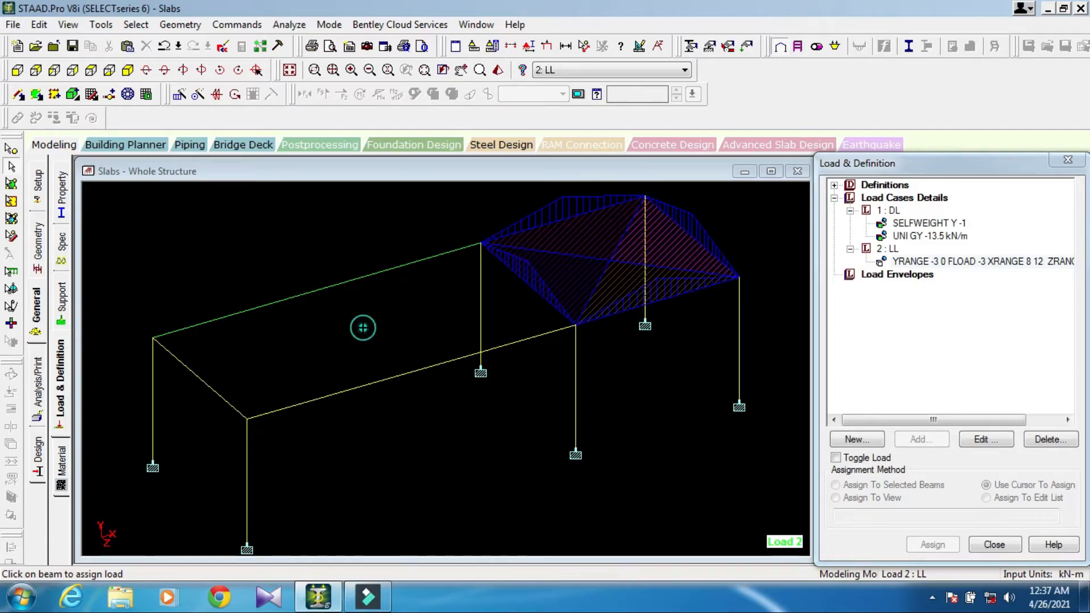
left_click(900, 263)
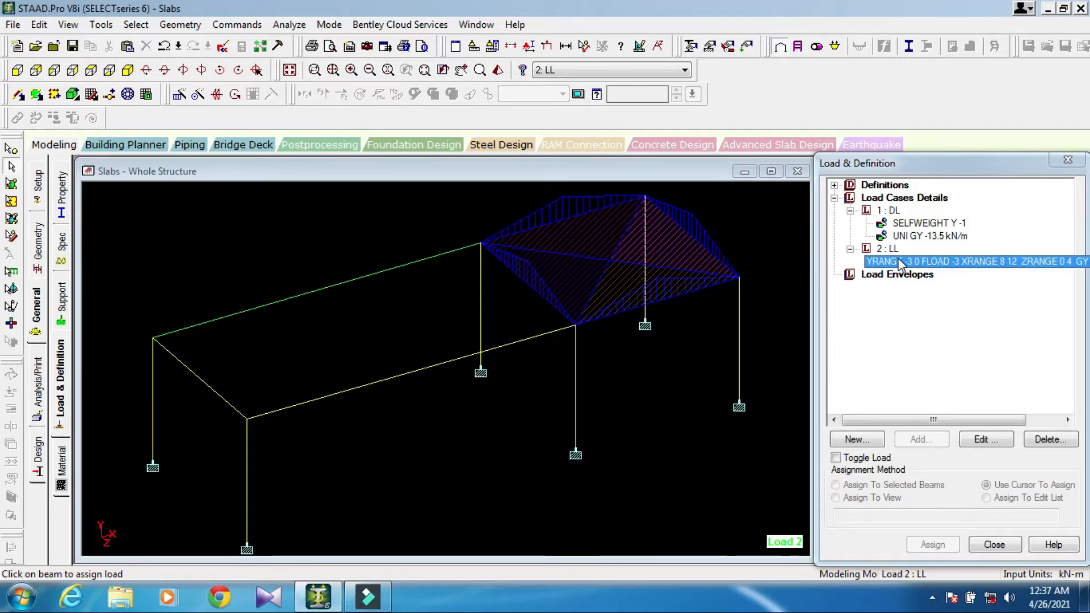
left_click(891, 250)
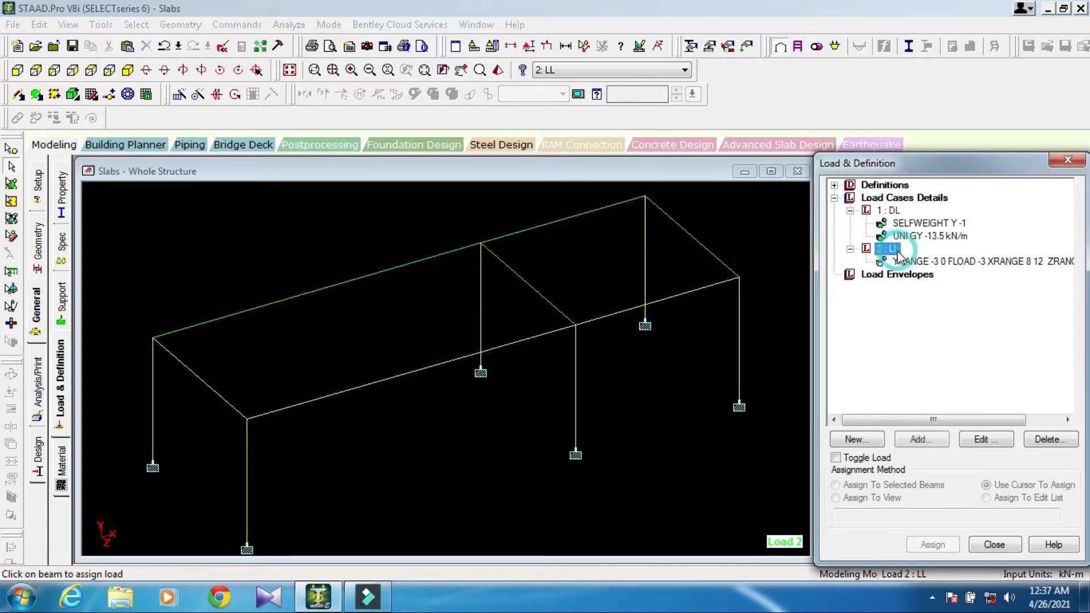
left_click(857, 439)
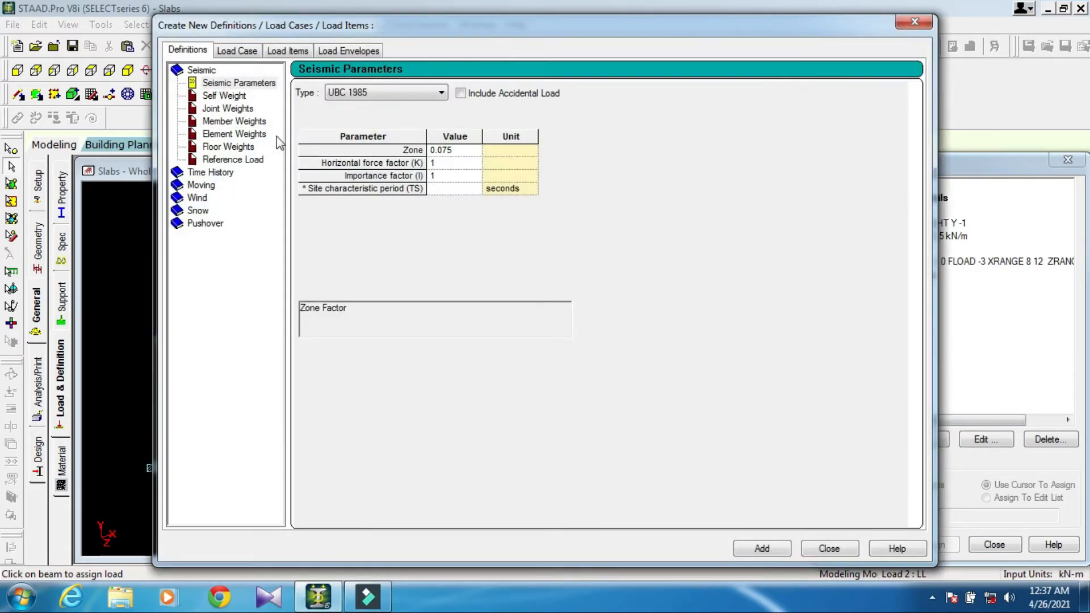
left_click(290, 52)
left_click(208, 146)
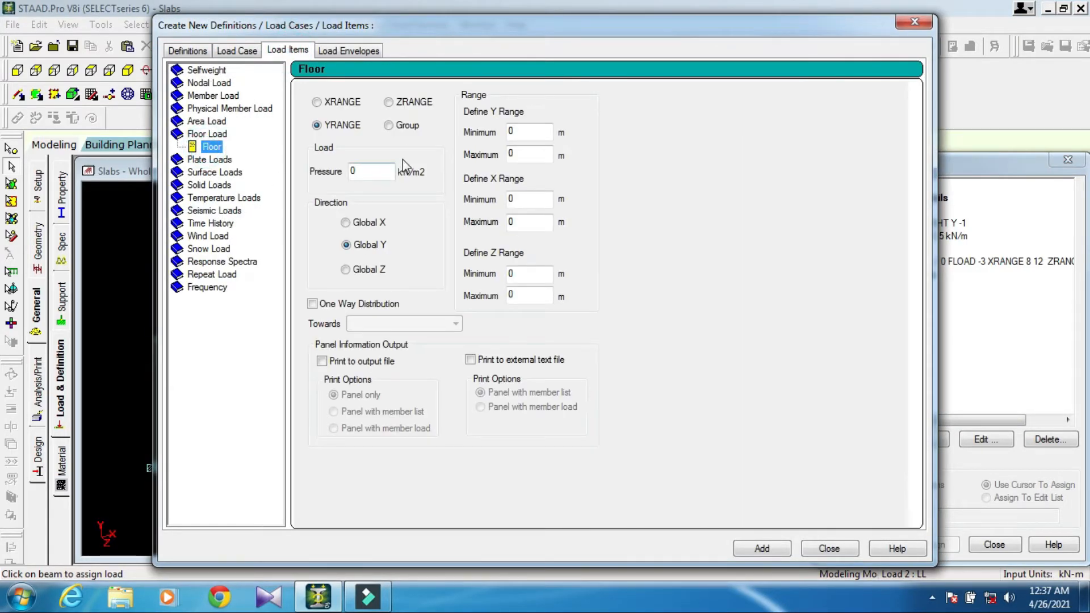
double_click(365, 171)
double_click(517, 133)
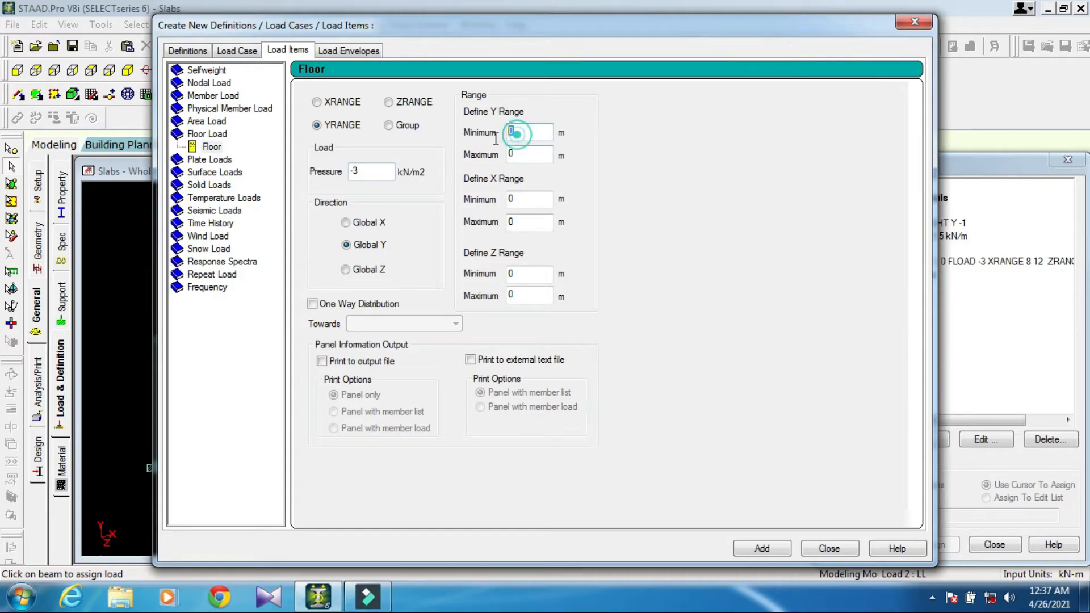
type("-3")
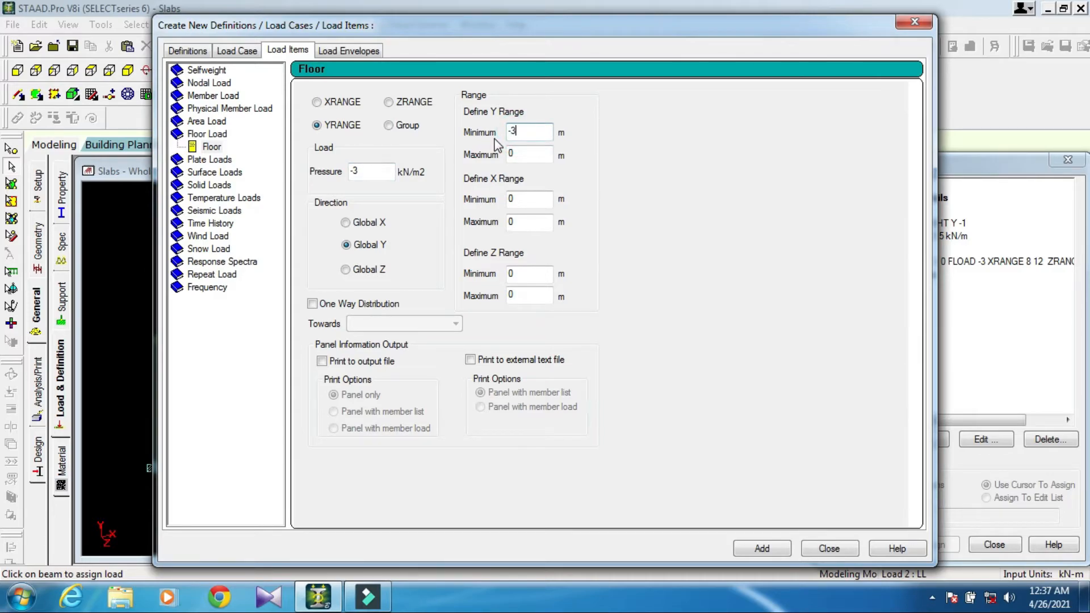
- Limit the second floor load to an X range of 0 to 8 m and a Z maximum of 4 m, and add it to the LL case
double_click(526, 199)
double_click(523, 221)
double_click(534, 296)
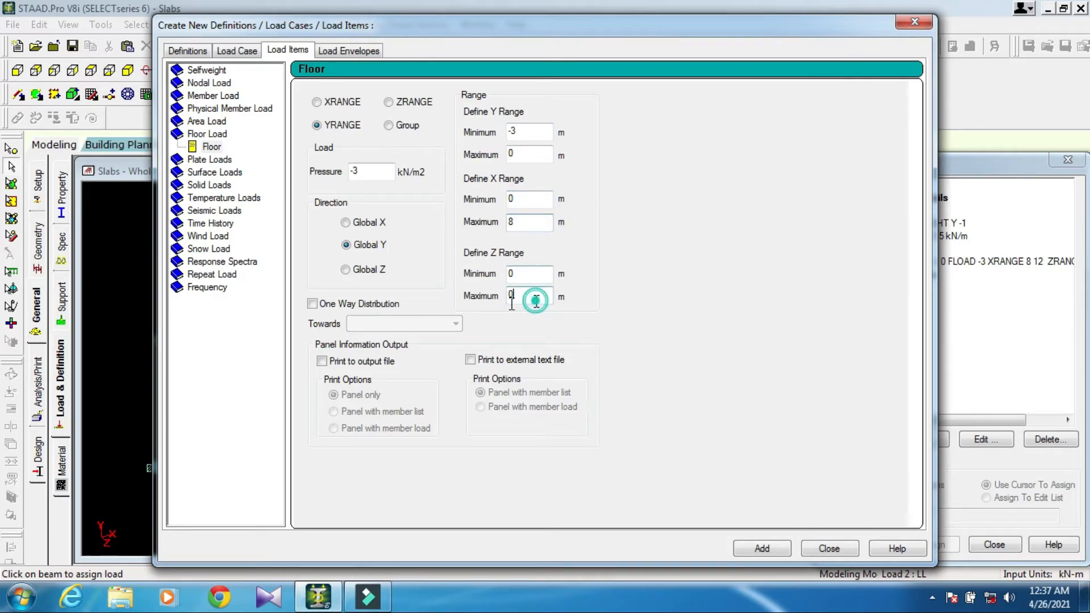
type("4")
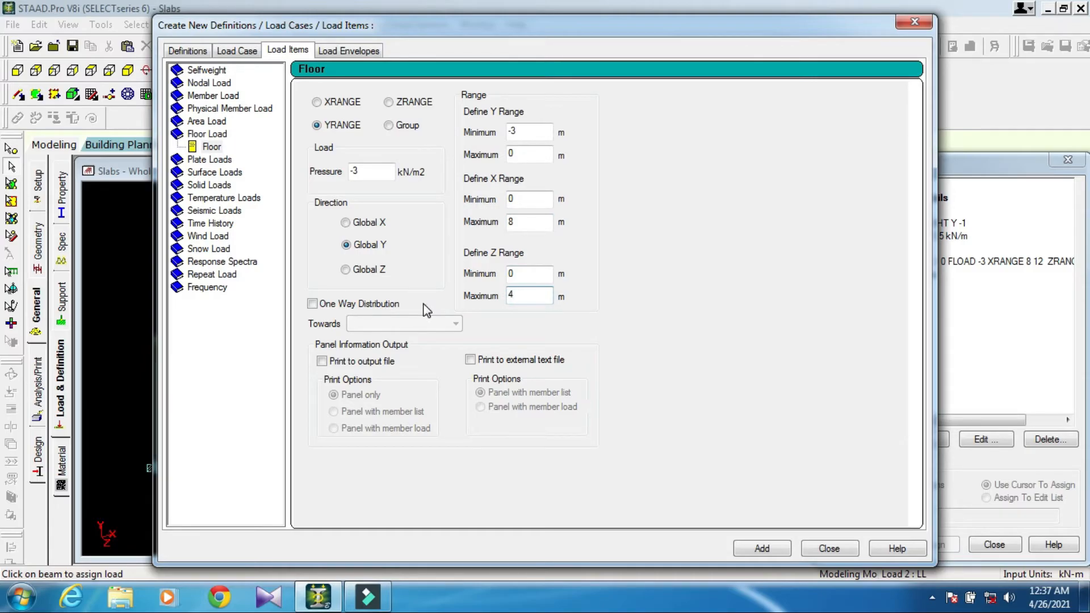
left_click(764, 548)
left_click(828, 548)
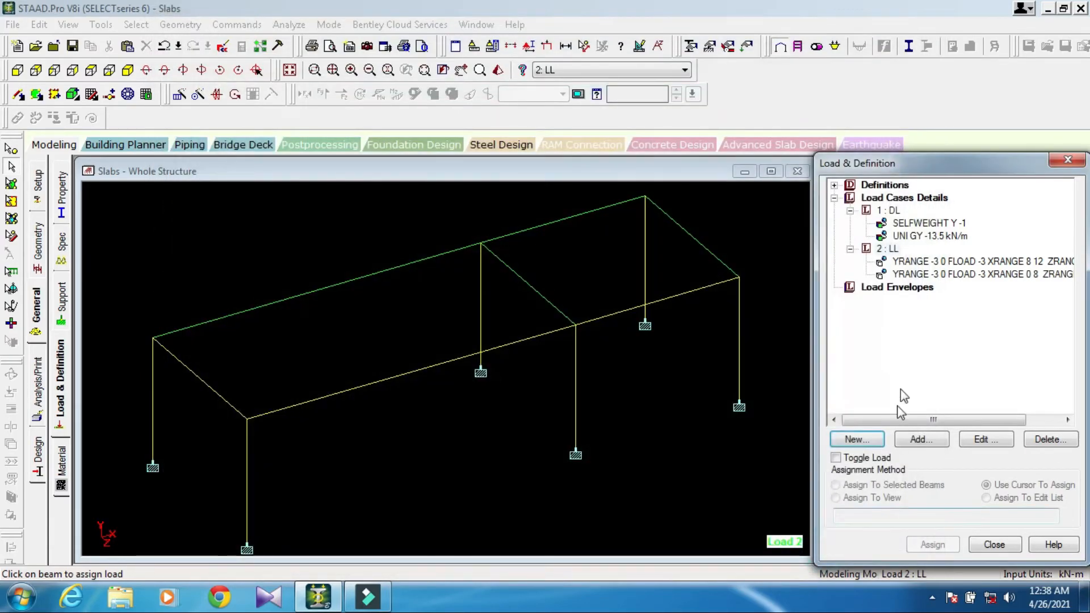
- Display the longer bay's floor load on the frame and save the modified structure through the auto save
left_click(946, 277)
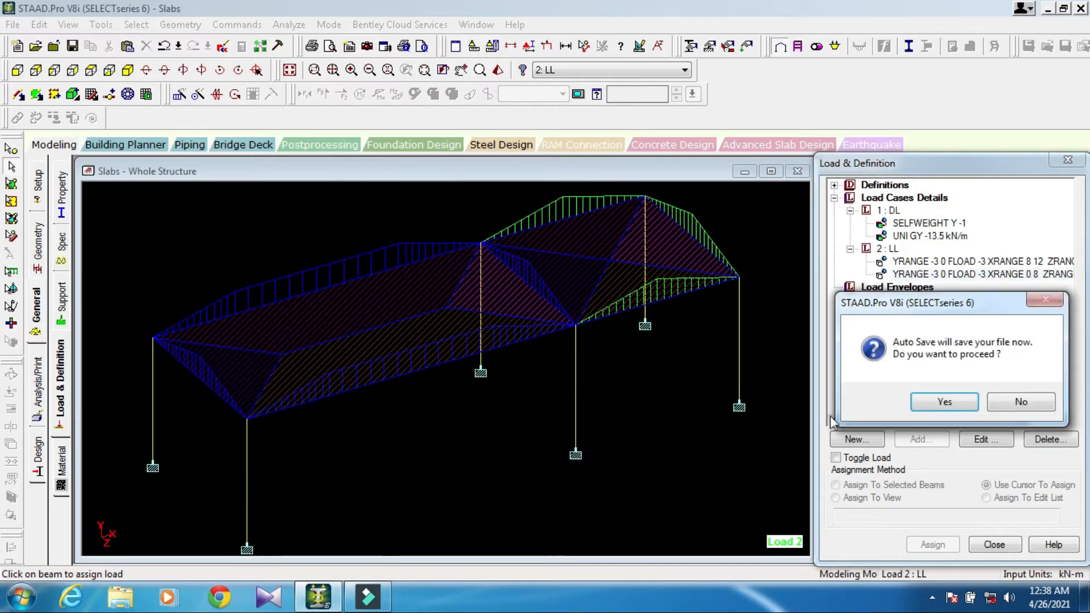
left_click(945, 402)
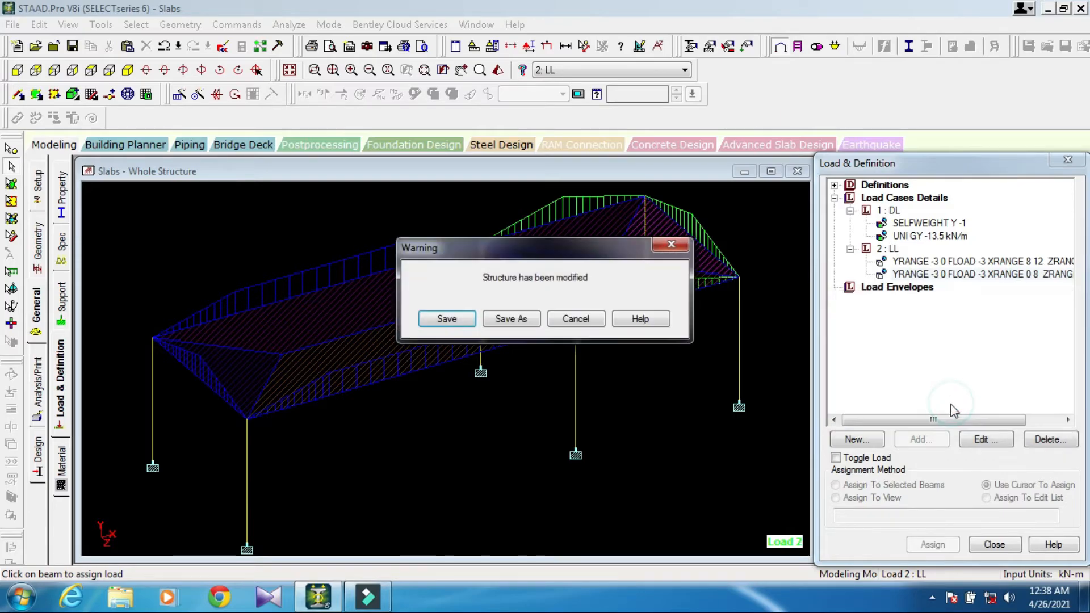
left_click(447, 316)
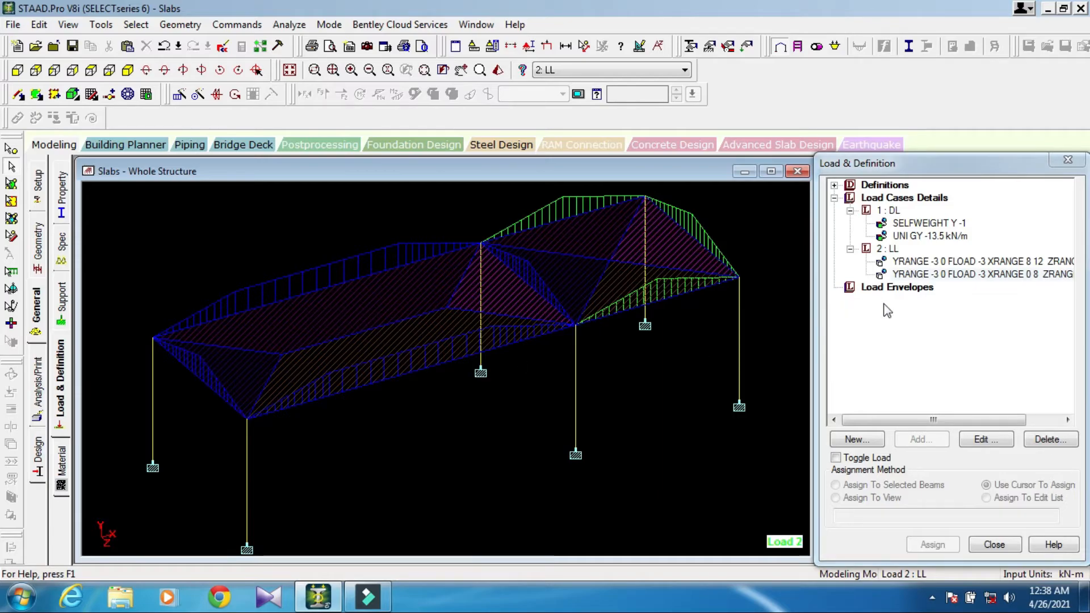
- Delete the floor load with X range 0 to 8 m from the LL case and display the shorter bay's floor load
left_click(926, 274)
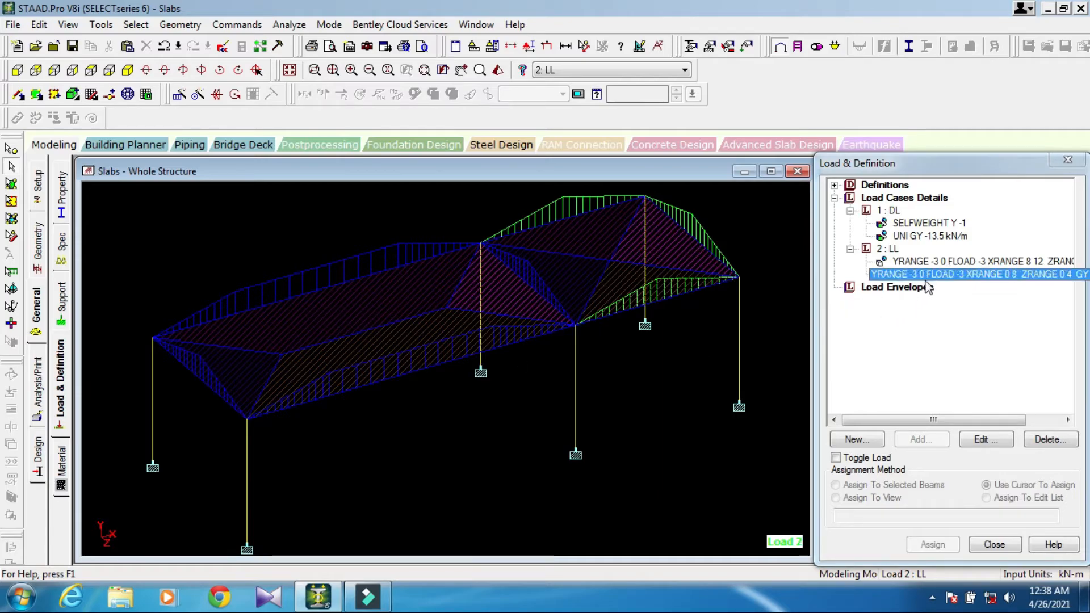
left_click(1044, 440)
left_click(912, 261)
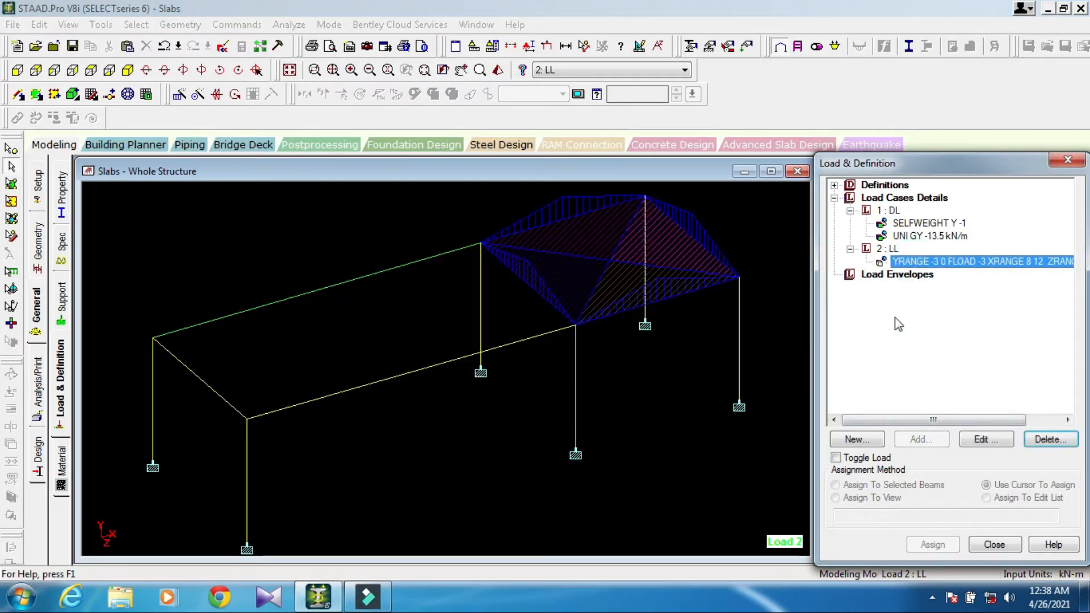
- Define a new LL floor load of -3 kN/m2 in Global Y with Y minimum -3 m, X range 0 to 8 m and Z maximum 4 m
left_click(884, 249)
left_click(849, 440)
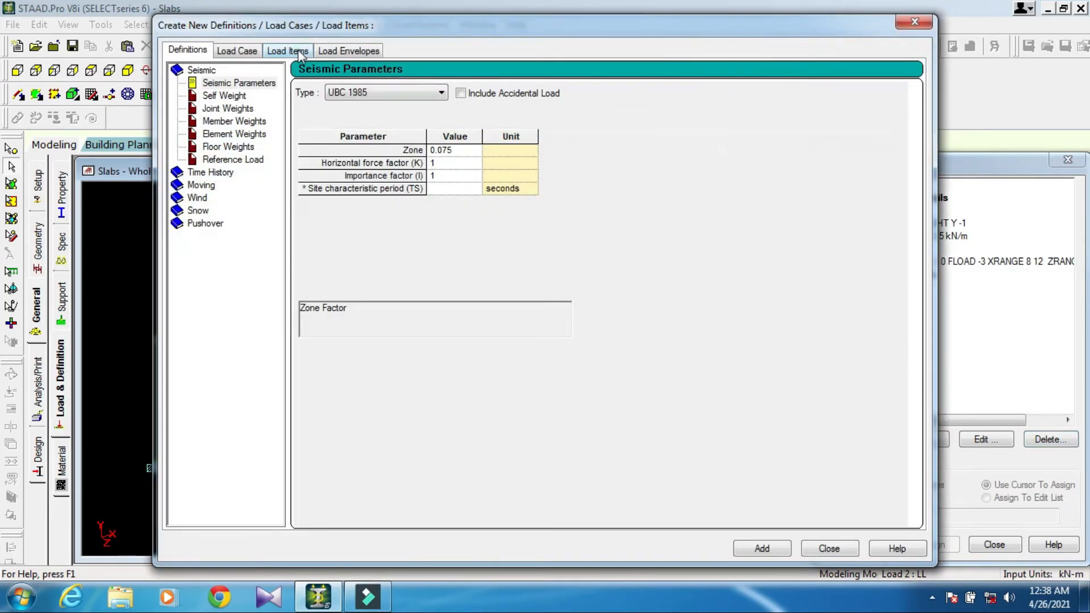
left_click(299, 52)
left_click(216, 149)
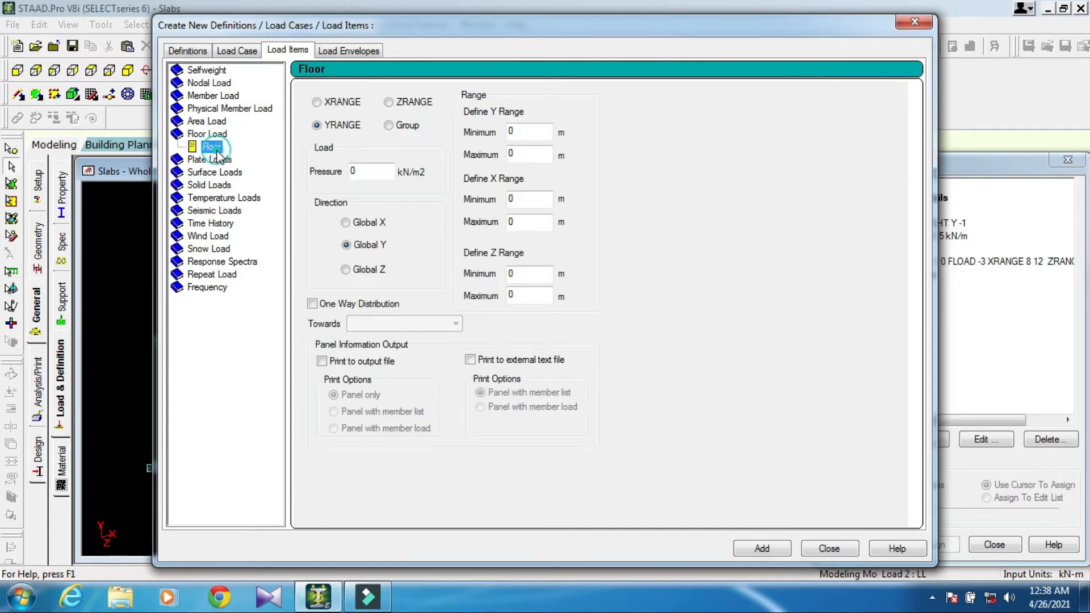
double_click(374, 172)
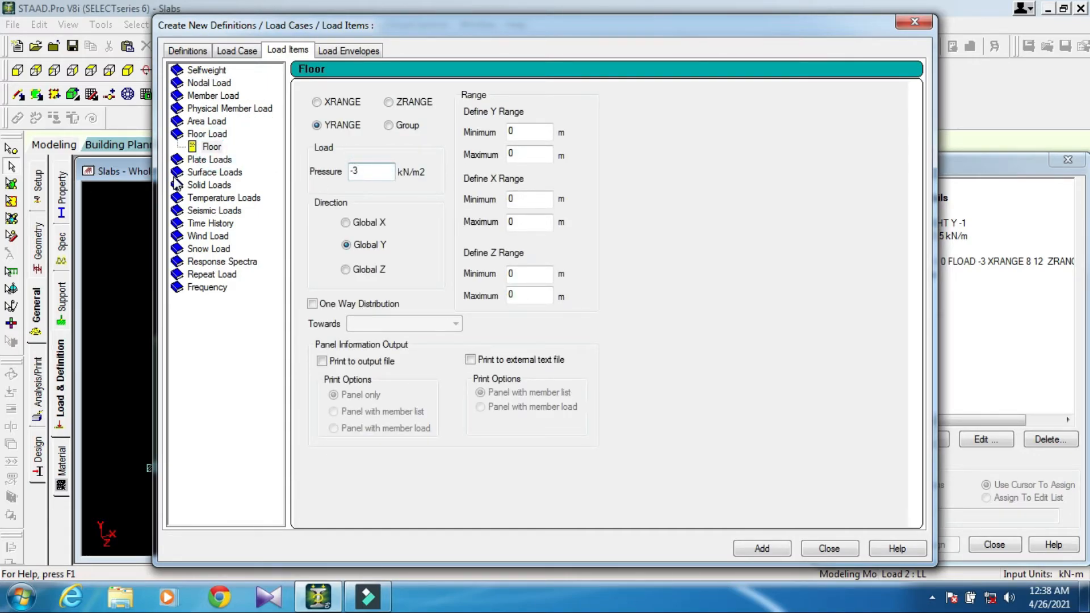
double_click(521, 135)
double_click(520, 224)
double_click(516, 294)
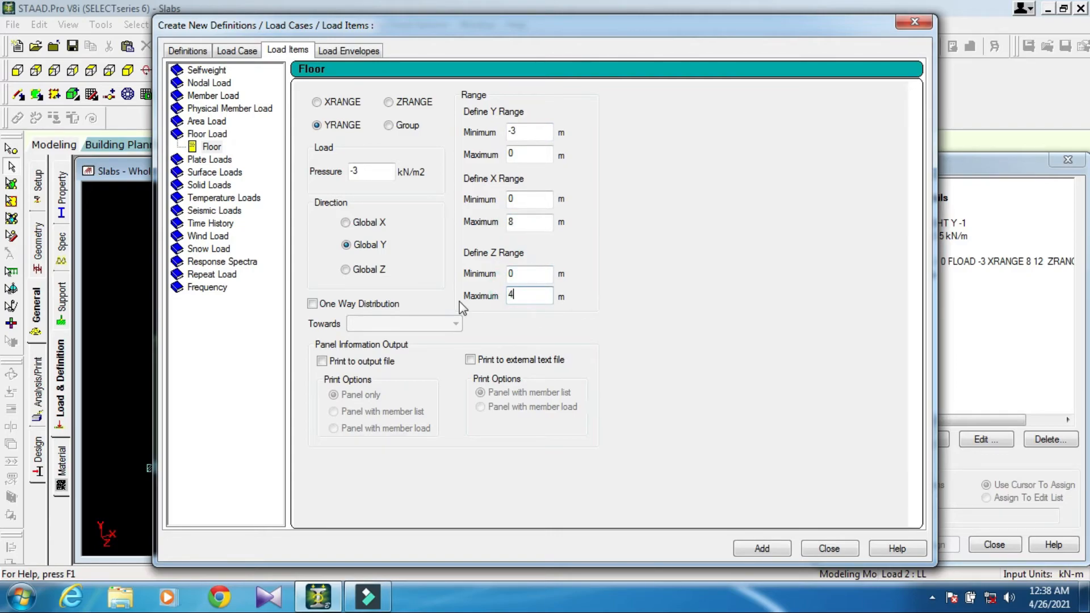
- Enable one way distribution for the floor load, keeping its direction at Default (Longer Direction)
left_click(341, 304)
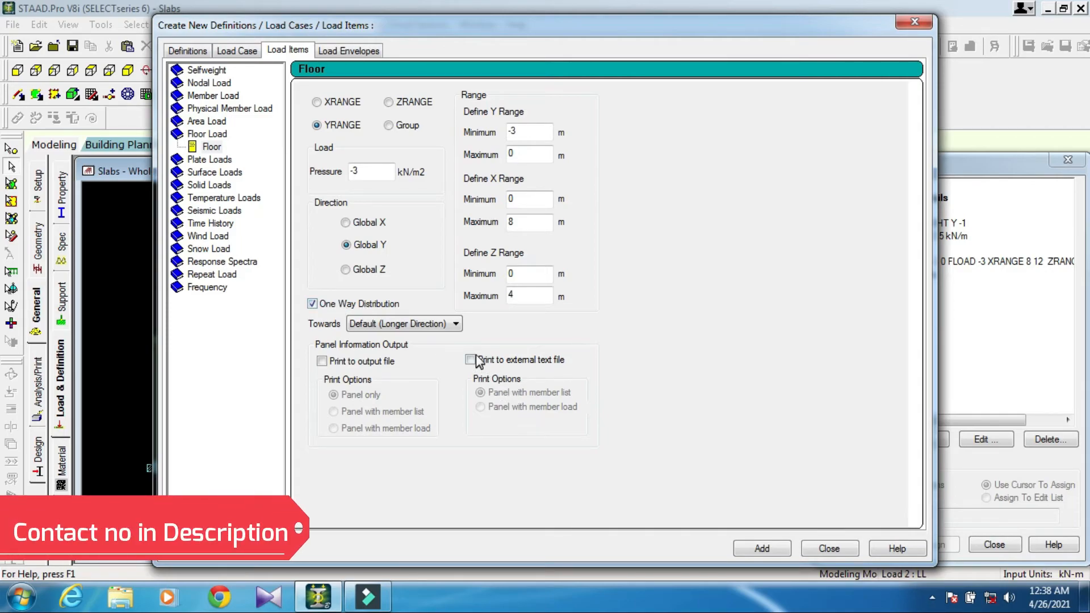
left_click(455, 324)
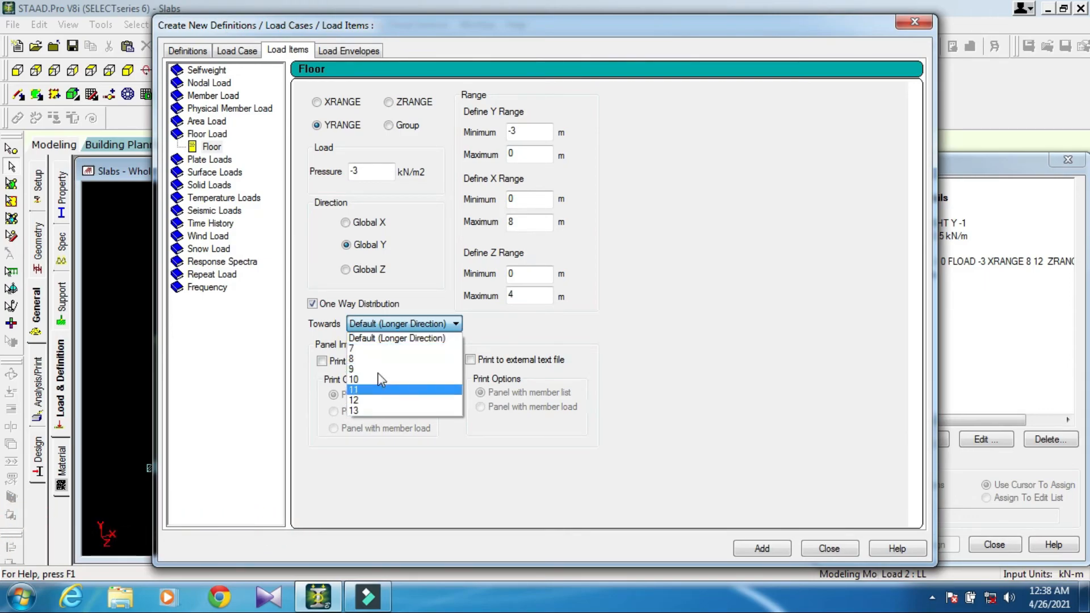
left_click(393, 323)
left_click(393, 323)
left_click(393, 323)
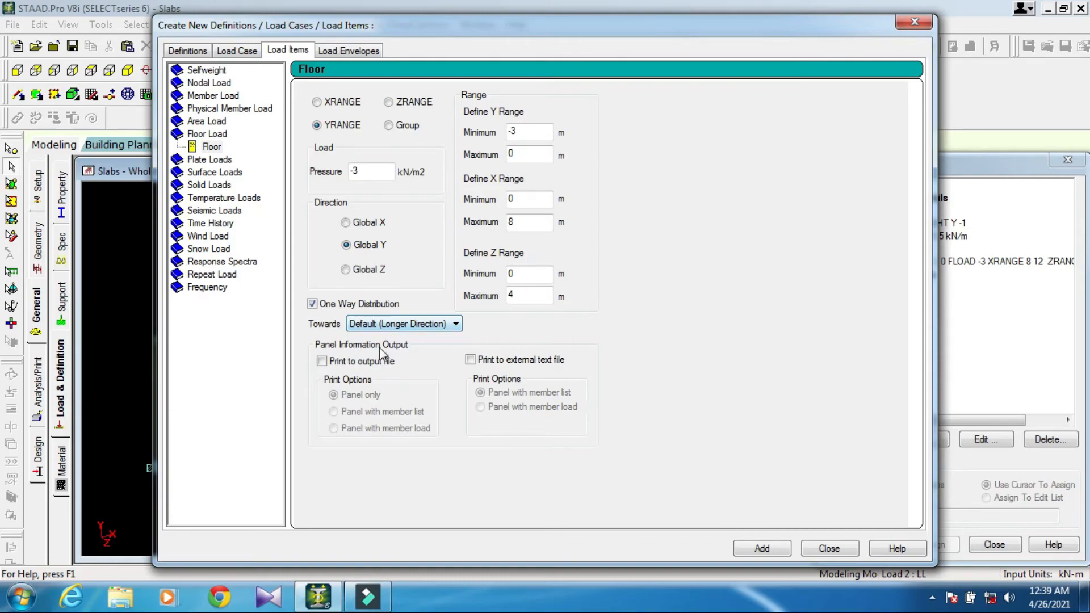
- Try printing the panel information to the output file and an external text file, and disable both options again
left_click(372, 362)
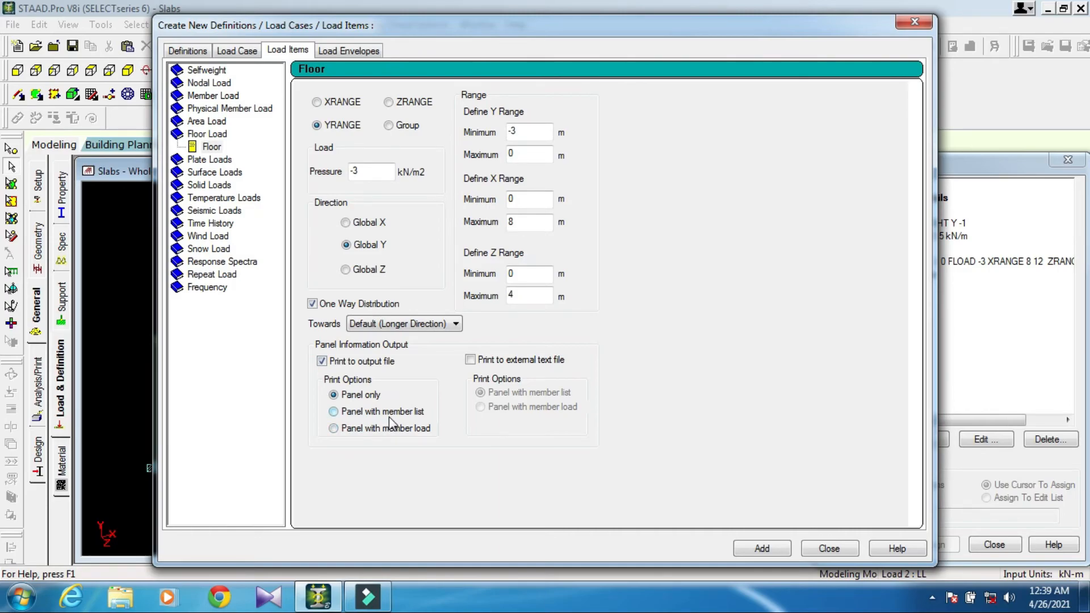
left_click(478, 359)
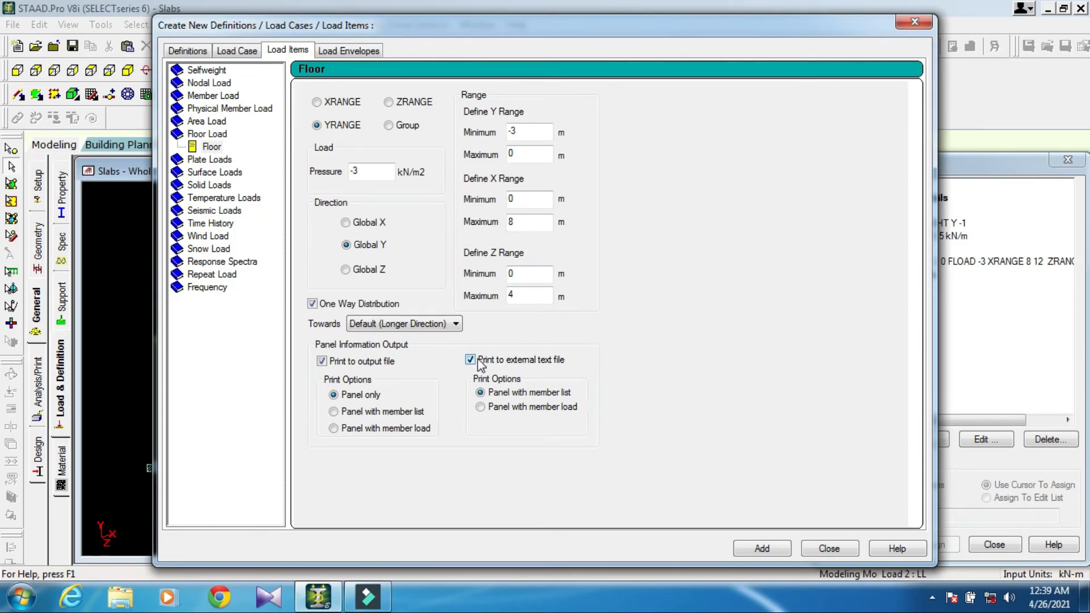
left_click(470, 360)
left_click(322, 361)
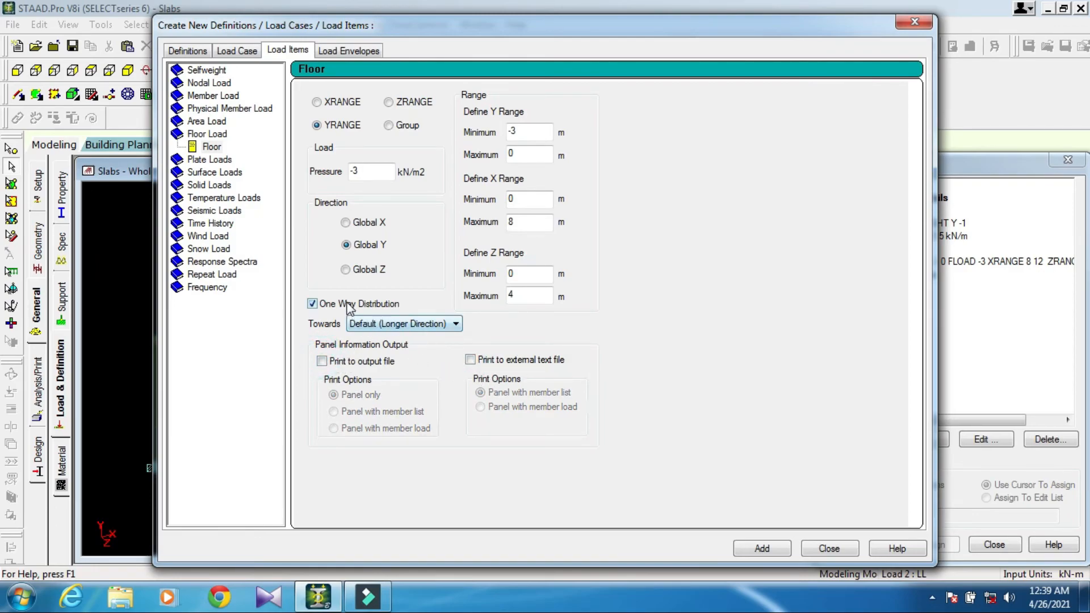
- Add the one-way floor load to the LL case and display its distribution on the longer bay's beams
left_click(764, 549)
left_click(828, 549)
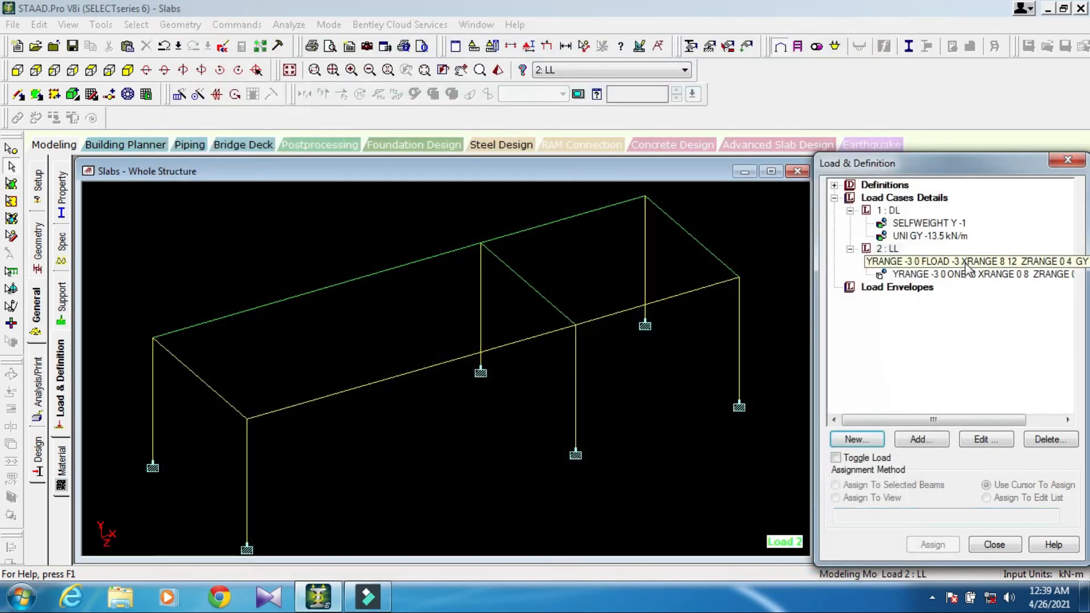
left_click(965, 274)
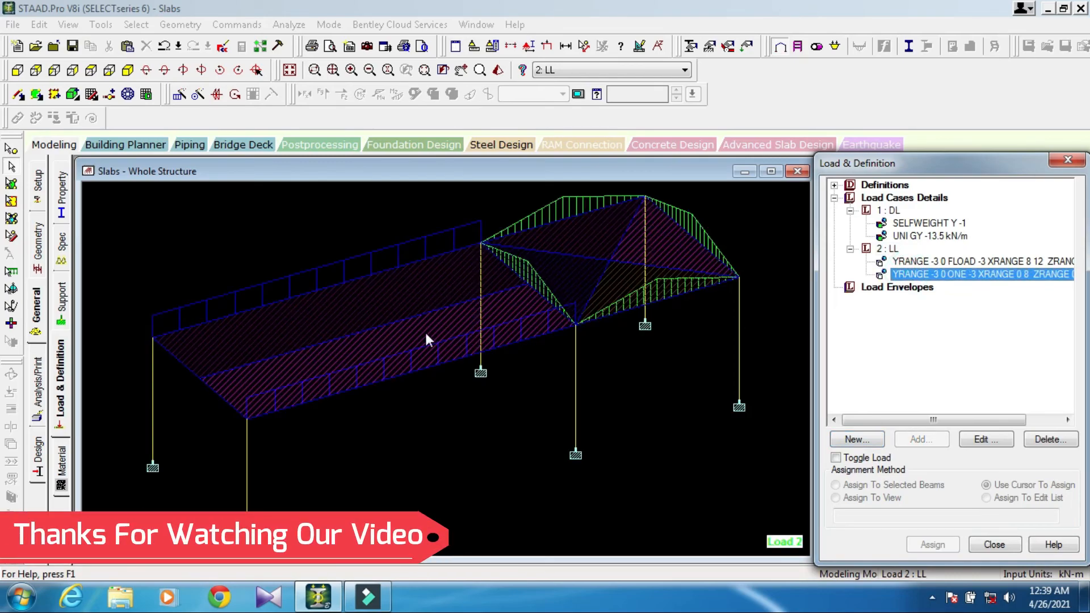